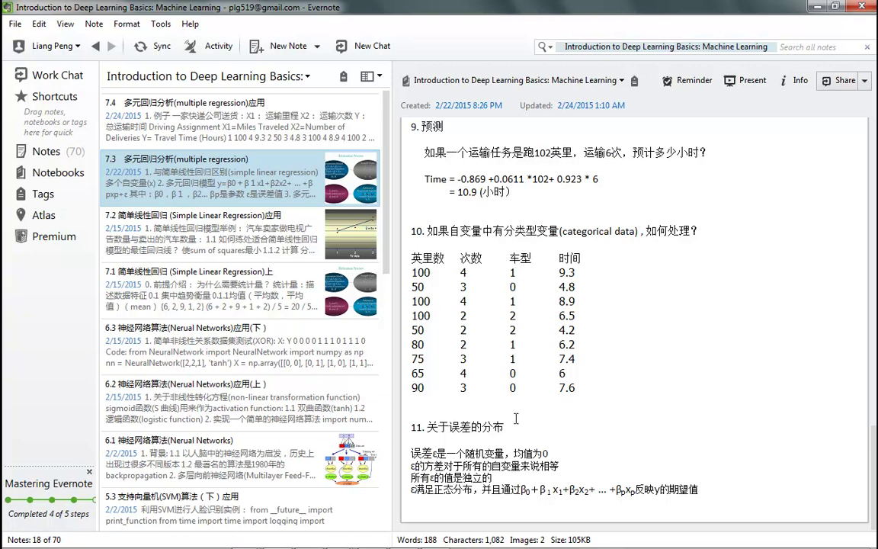
Examine the 车型 (vehicle type) values in the section 10 table on categorical variables in the note
{"action": "double_click", "coordinate": [513, 272]}
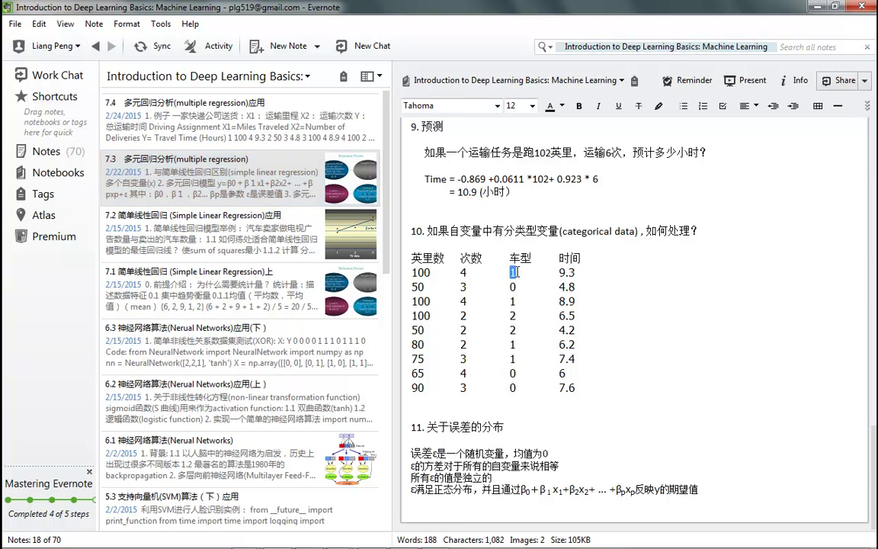
{"action": "left_click_drag", "start_coordinate": [515, 272], "coordinate": [517, 329]}
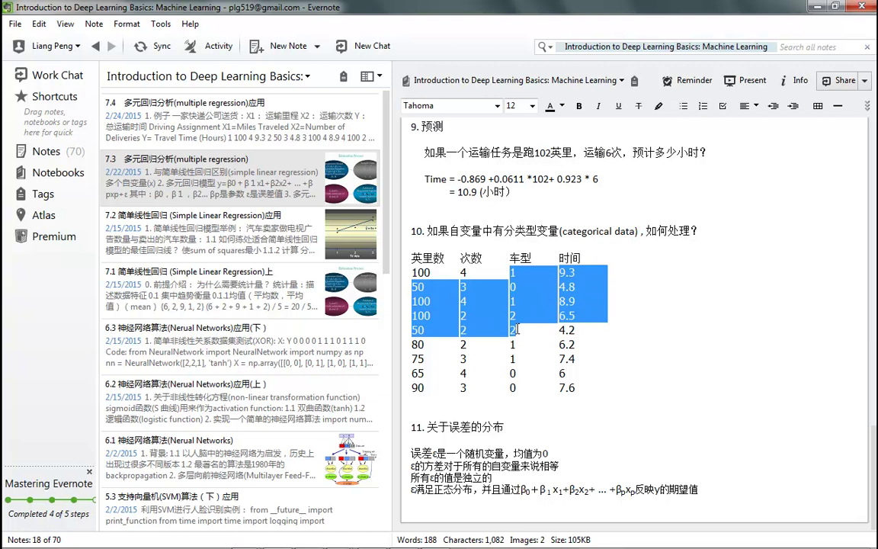
{"action": "left_click", "coordinate": [619, 388]}
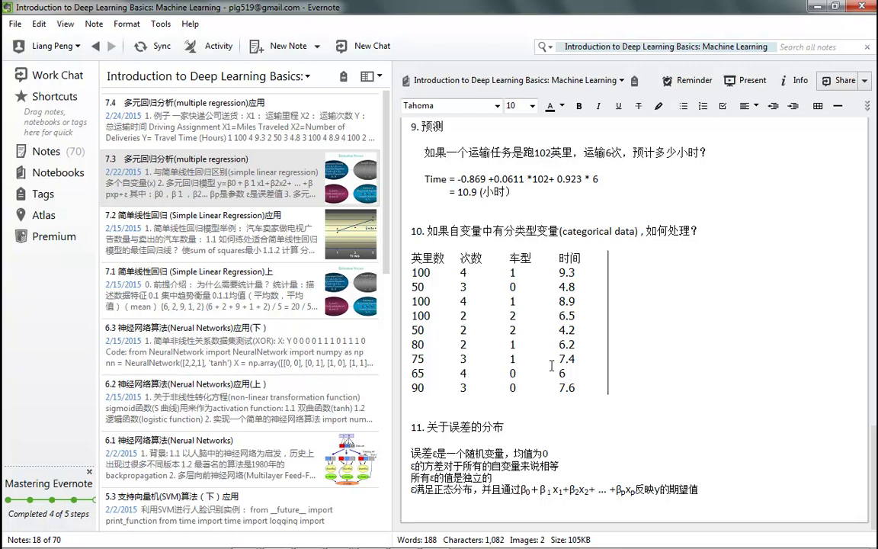
{"action": "scroll", "coordinate": [738, 345], "scroll_direction": "up", "scroll_amount": 5}
{"action": "scroll", "coordinate": [738, 345], "scroll_direction": "down", "scroll_amount": 5}
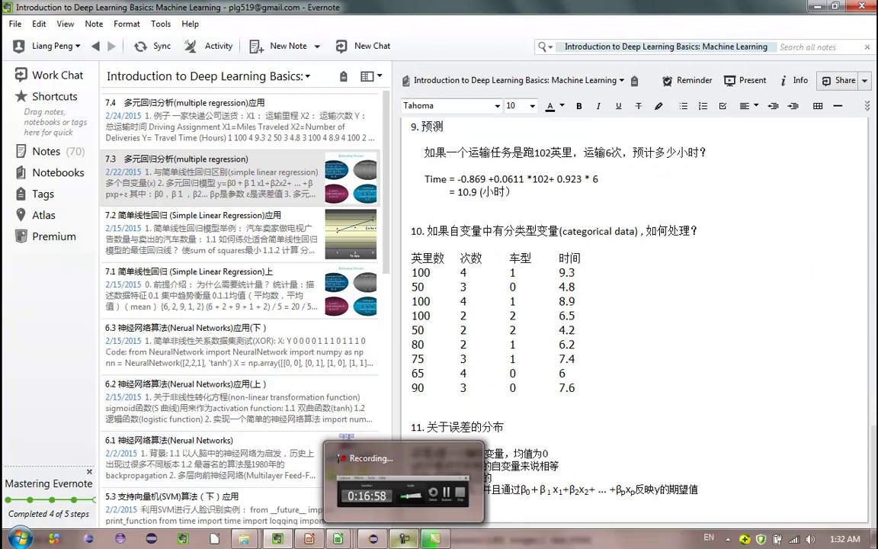
Switch to the DeliveryDummy.csv spreadsheet in LibreOffice Calc
{"action": "mouse_move", "coordinate": [381, 541]}
{"action": "mouse_move", "coordinate": [352, 542]}
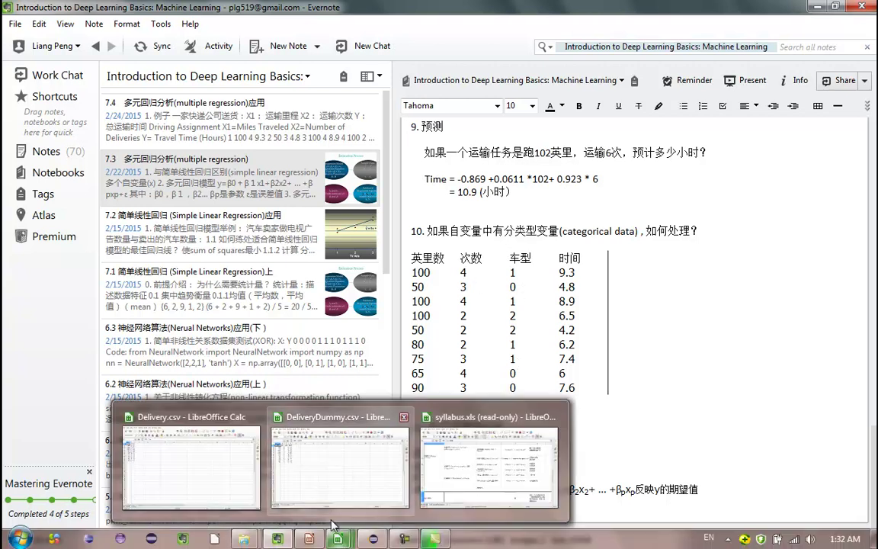
{"action": "mouse_move", "coordinate": [326, 502]}
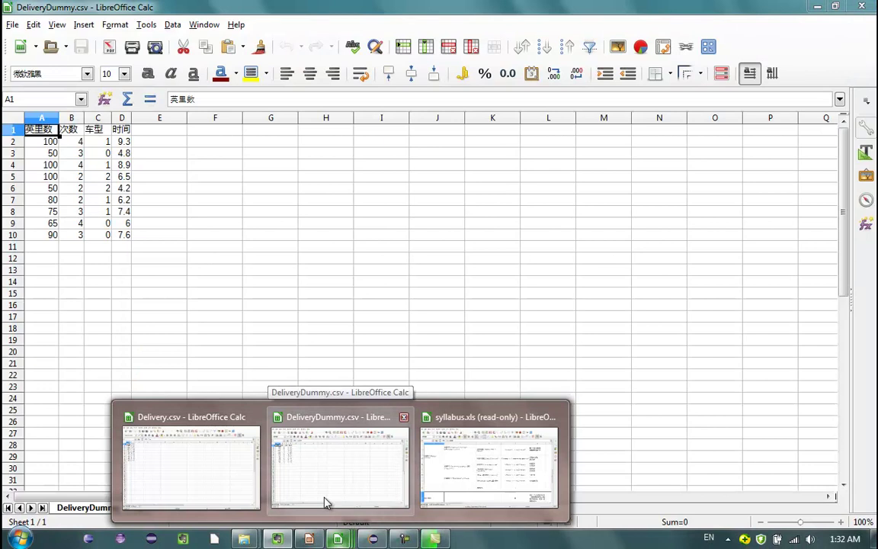
{"action": "left_click", "coordinate": [331, 499]}
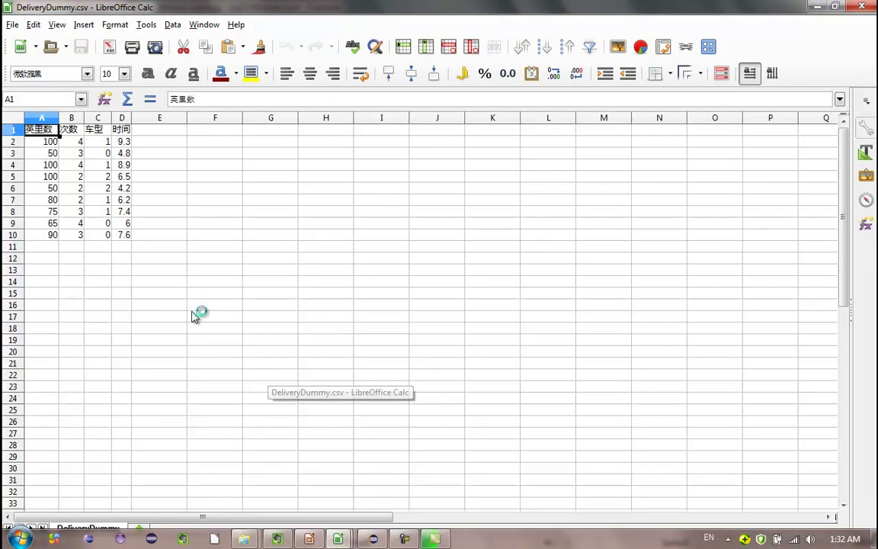
Insert three empty columns between the 车型 and 时间 columns
{"action": "left_click", "coordinate": [106, 141]}
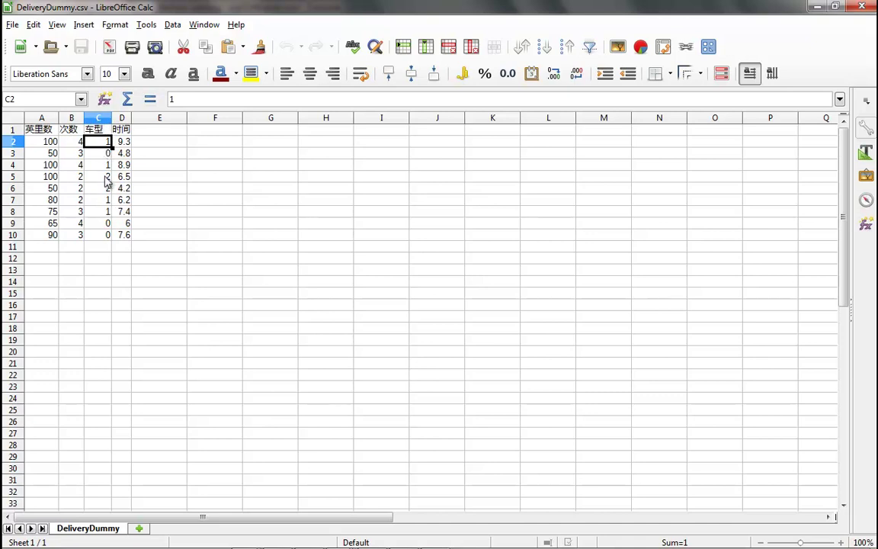
{"action": "right_click", "coordinate": [120, 119]}
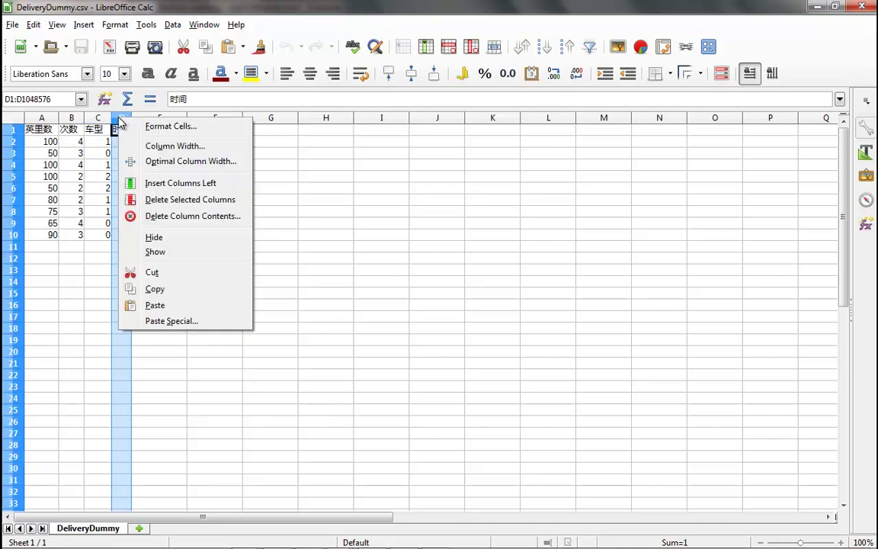
{"action": "left_click", "coordinate": [174, 183]}
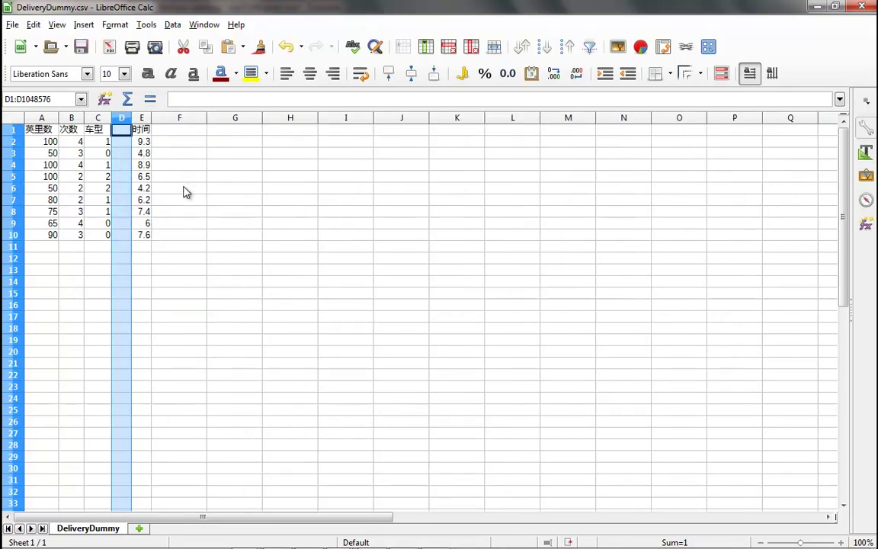
{"action": "right_click", "coordinate": [143, 120]}
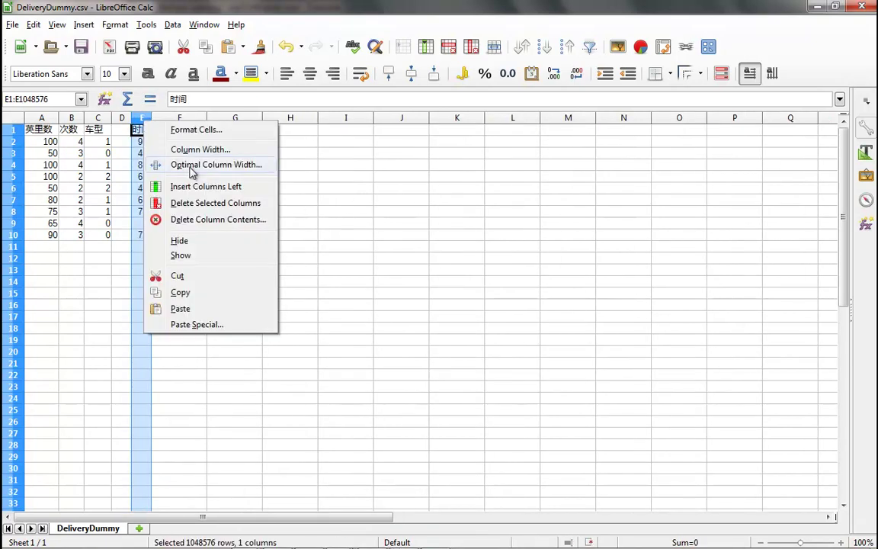
{"action": "left_click", "coordinate": [174, 186]}
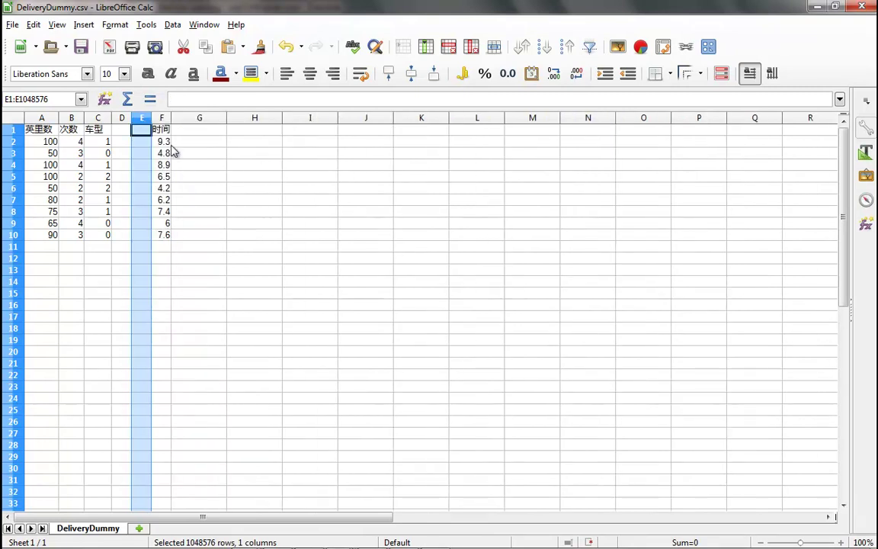
{"action": "right_click", "coordinate": [160, 121]}
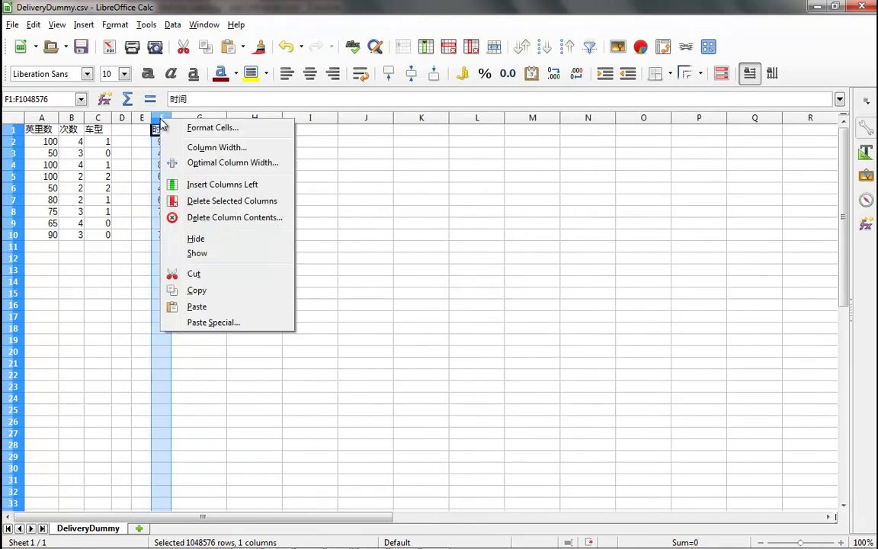
{"action": "left_click", "coordinate": [210, 190]}
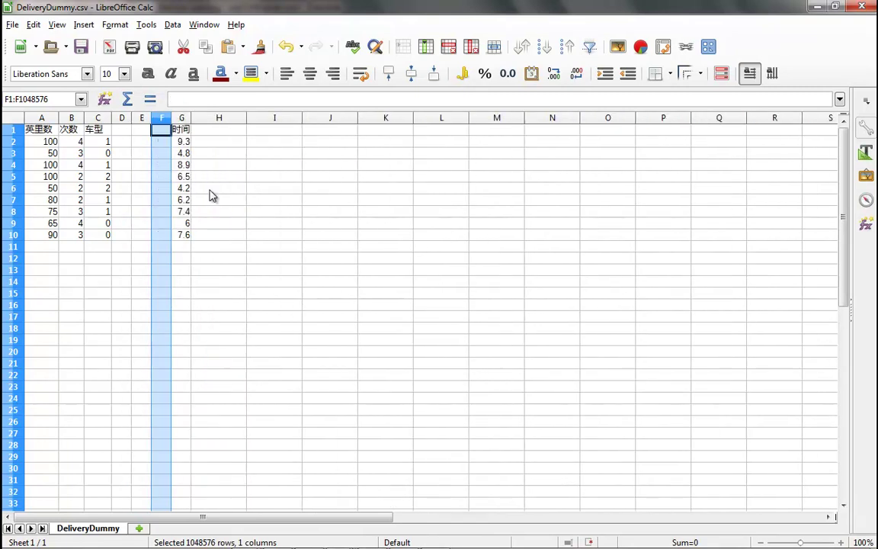
Enter the headers 0, 1 and 2 in cells D1, E1 and F1 of the new columns
{"action": "left_click", "coordinate": [120, 131]}
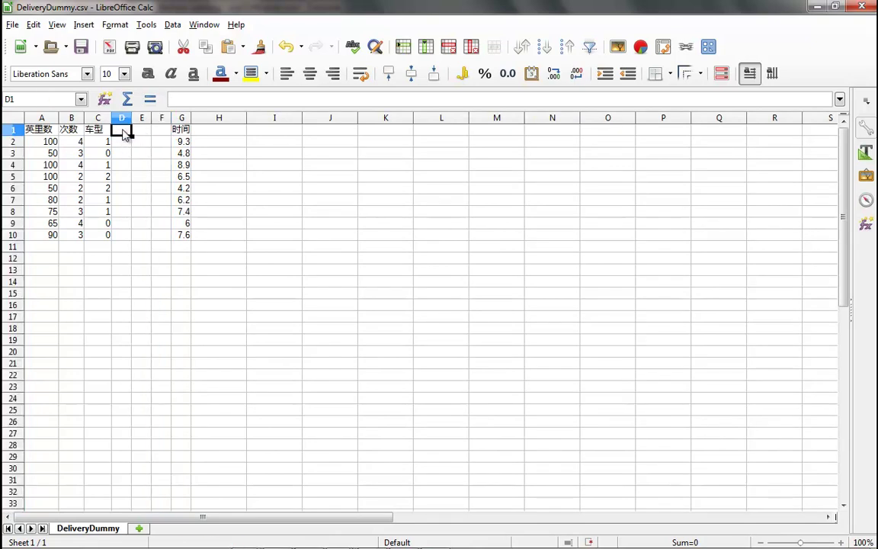
{"action": "type", "text": "0"}
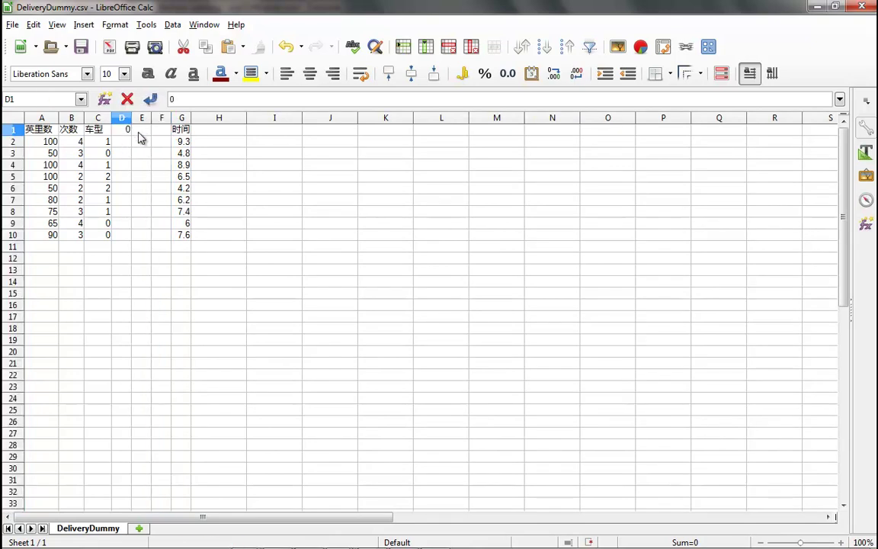
{"action": "left_click", "coordinate": [143, 134]}
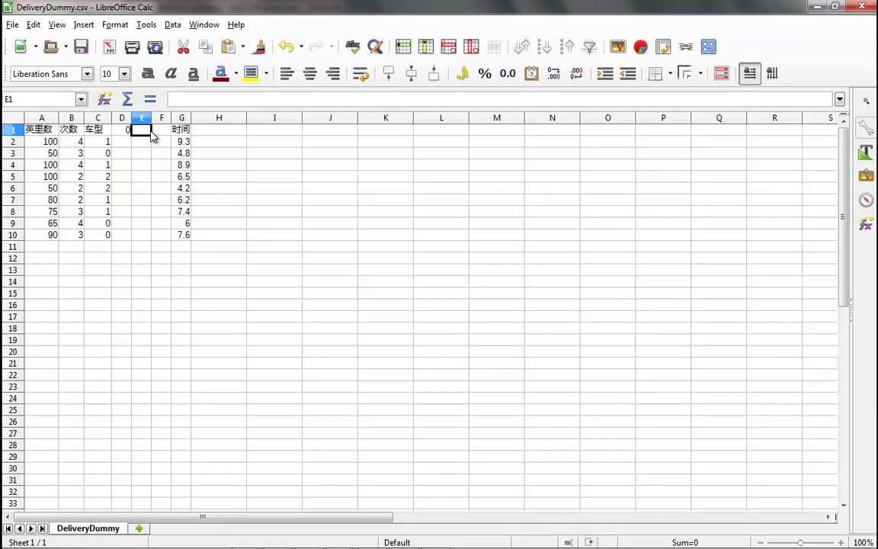
{"action": "type", "text": "1"}
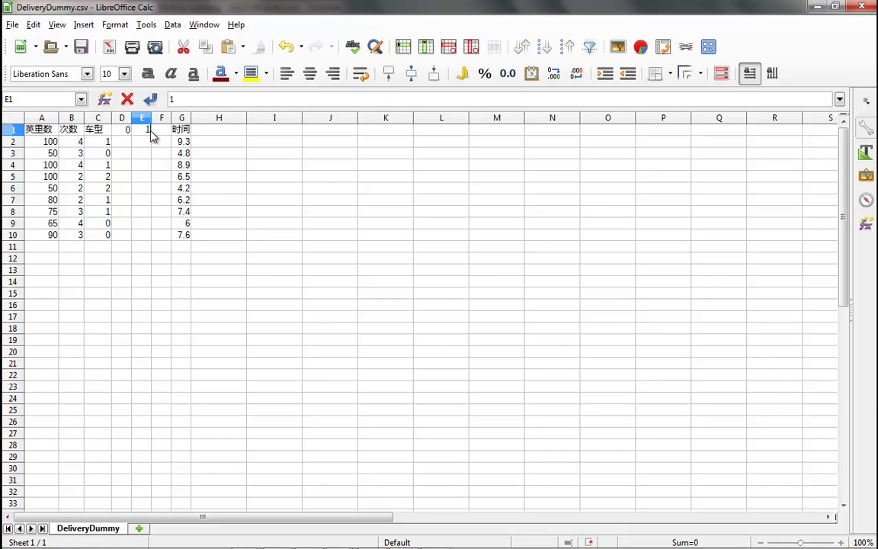
{"action": "left_click", "coordinate": [152, 131]}
{"action": "type", "text": "2"}
Enter 1 in cell E2 to encode vehicle type 1 for the first record
{"action": "left_click", "coordinate": [124, 144]}
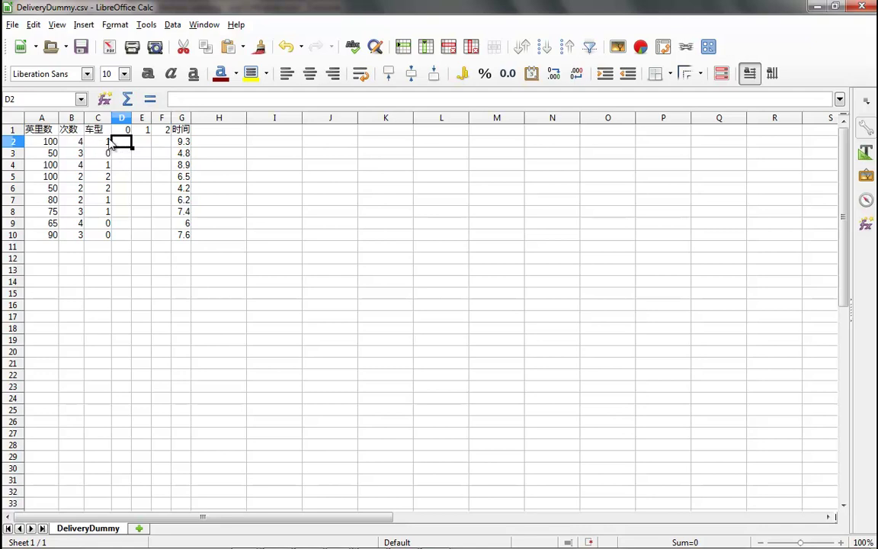
{"action": "left_click", "coordinate": [142, 145]}
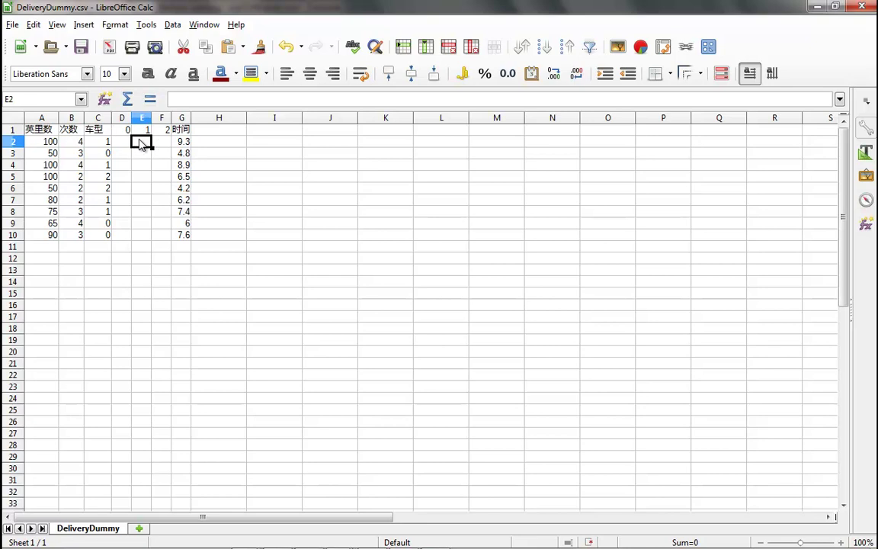
{"action": "type", "text": "1"}
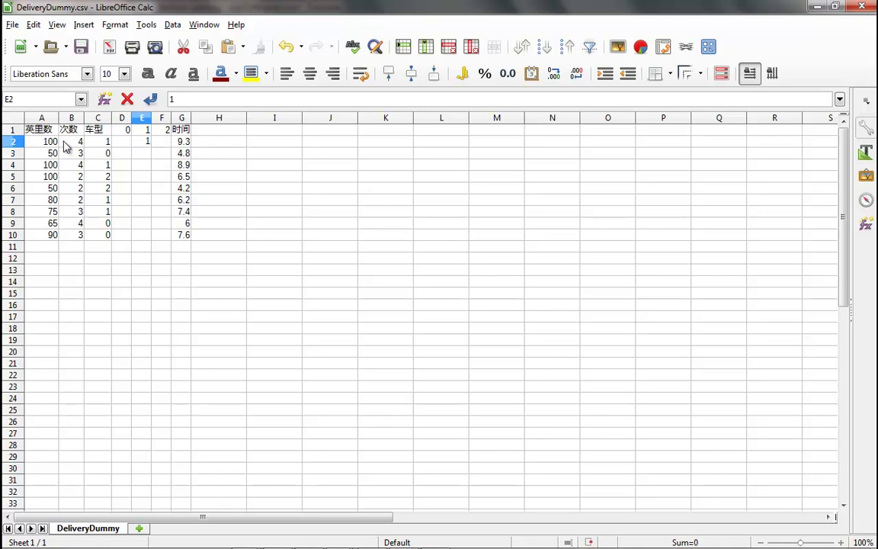
{"action": "left_click", "coordinate": [14, 142]}
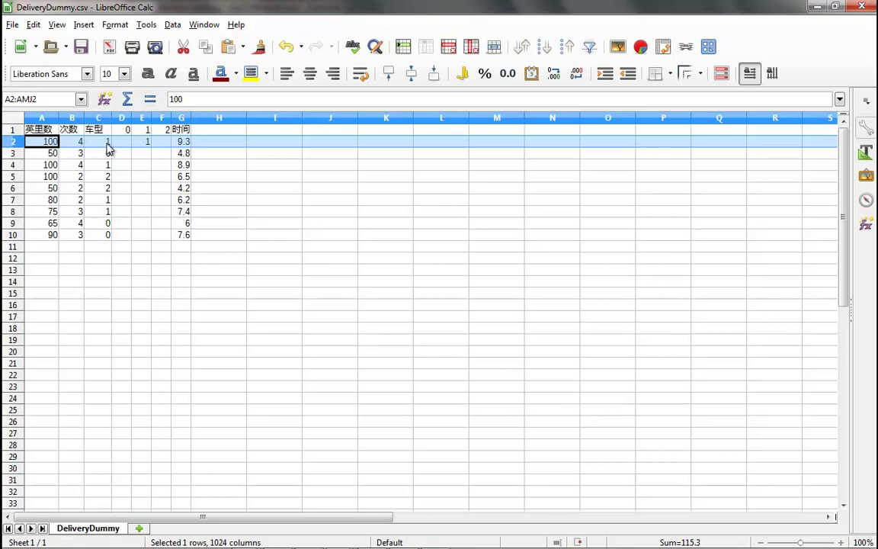
{"action": "left_click", "coordinate": [143, 143]}
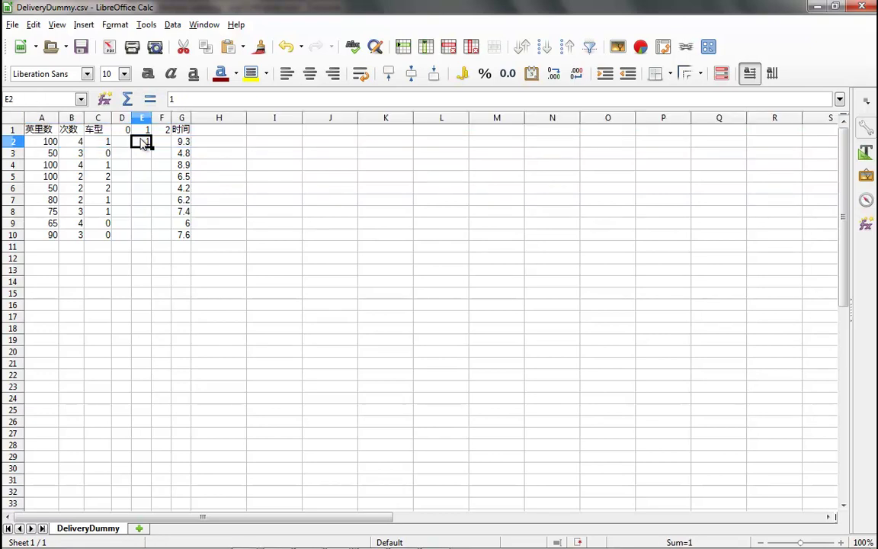
Enter 0 in cells D2 and F2 to mark the first record as neither vehicle type 0 nor 2
{"action": "left_click", "coordinate": [126, 139]}
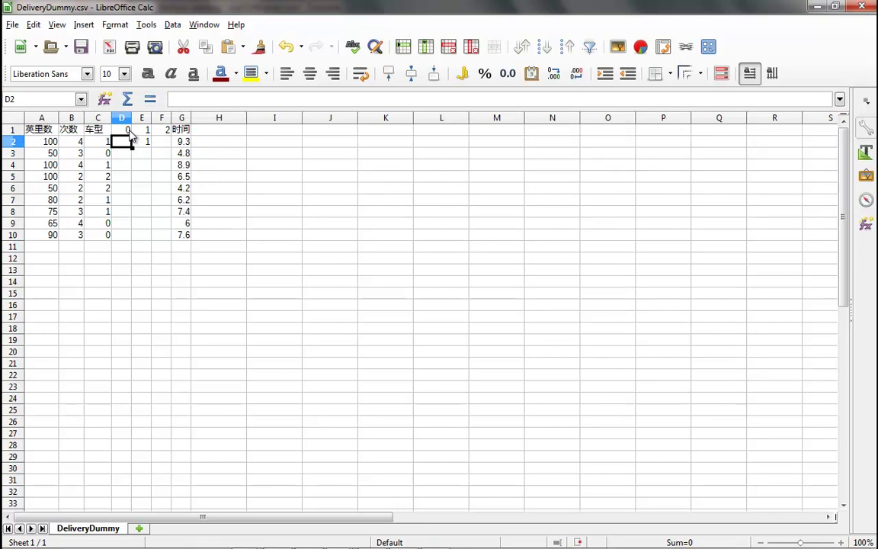
{"action": "left_click", "coordinate": [13, 142]}
{"action": "left_click", "coordinate": [125, 142]}
{"action": "type", "text": "0"}
{"action": "left_click", "coordinate": [165, 144]}
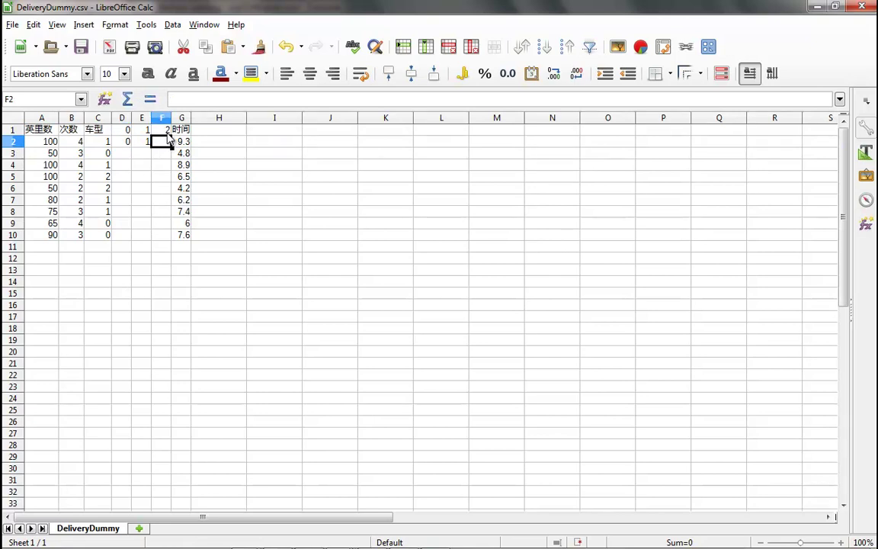
{"action": "left_click", "coordinate": [13, 141]}
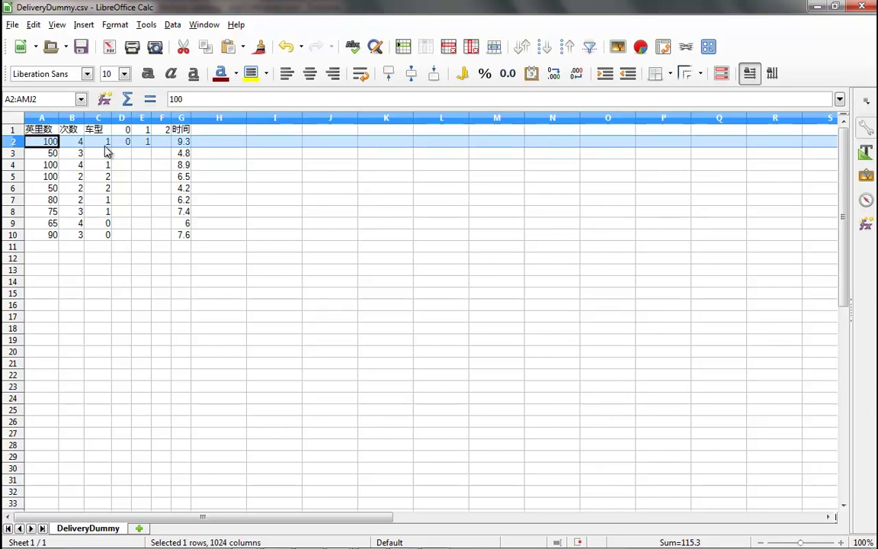
{"action": "left_click", "coordinate": [167, 145]}
{"action": "type", "text": "0"}
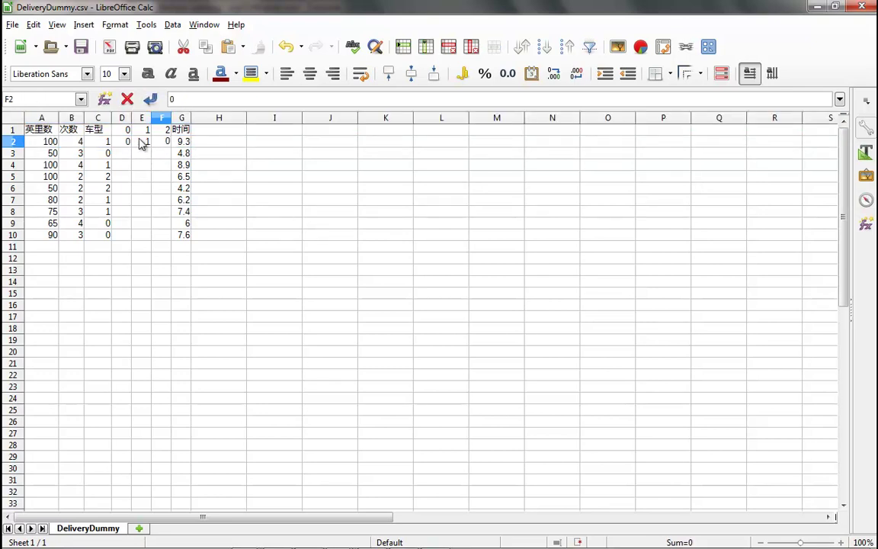
{"action": "left_click", "coordinate": [120, 142]}
{"action": "left_click", "coordinate": [13, 142]}
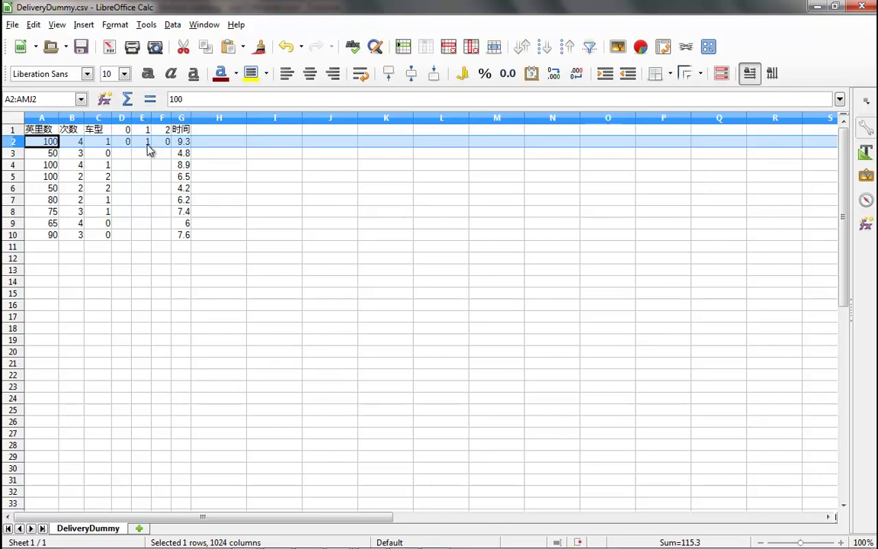
Encode vehicle type 0 for the second record by entering 1 in D3 and 0 in E3 and F3
{"action": "left_click", "coordinate": [123, 154]}
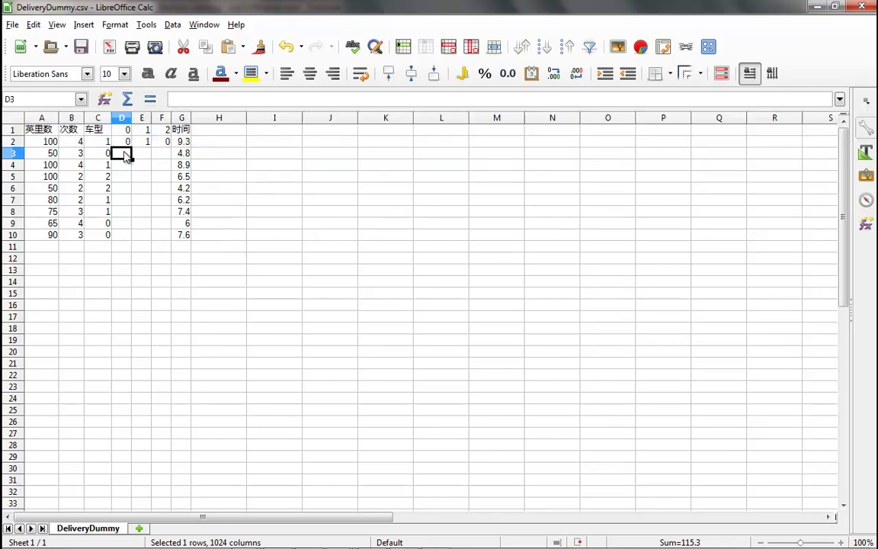
{"action": "left_click", "coordinate": [14, 152]}
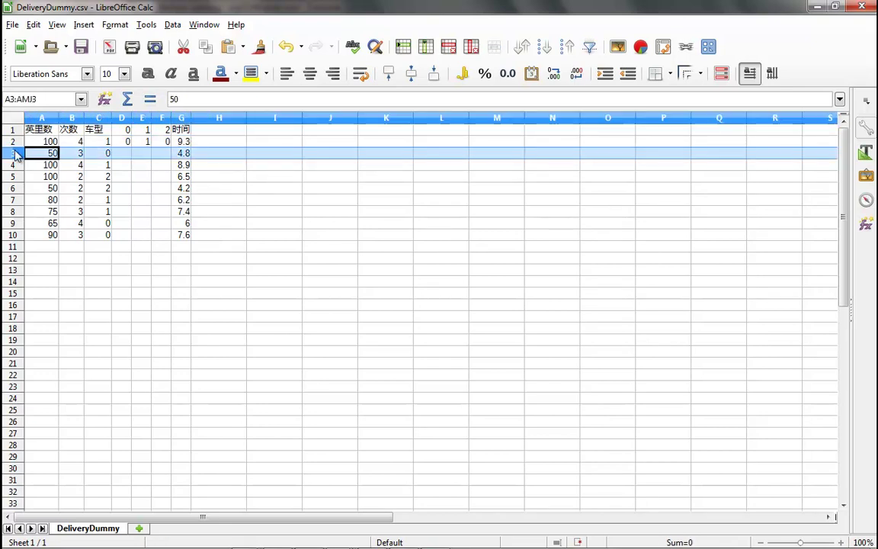
{"action": "left_click", "coordinate": [128, 158]}
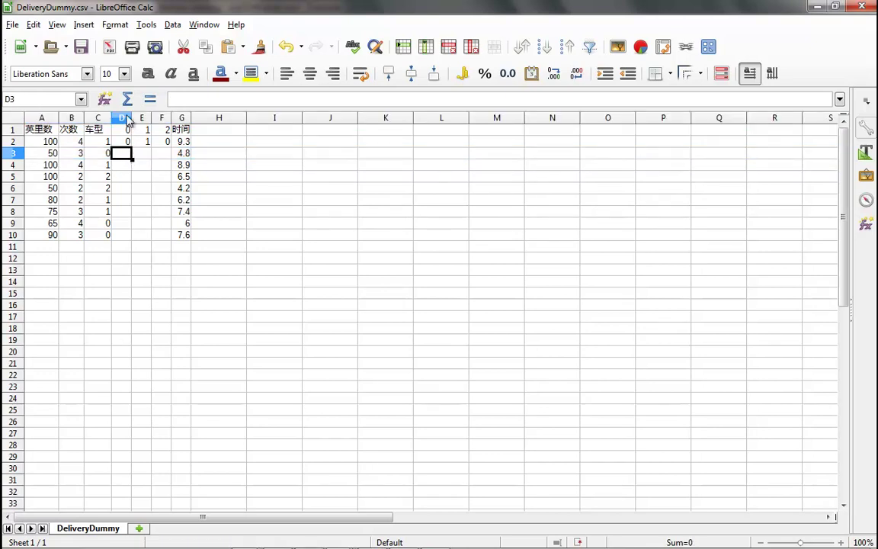
{"action": "type", "text": "1"}
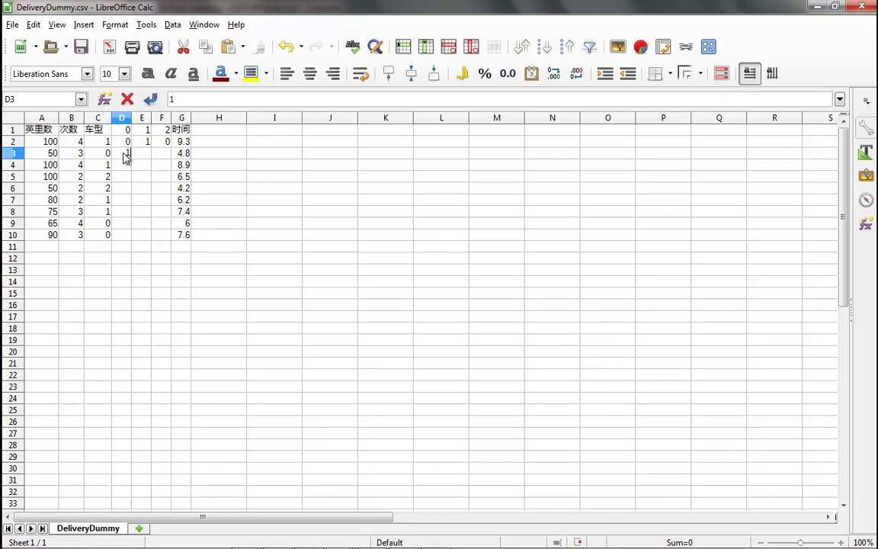
{"action": "left_click", "coordinate": [143, 156]}
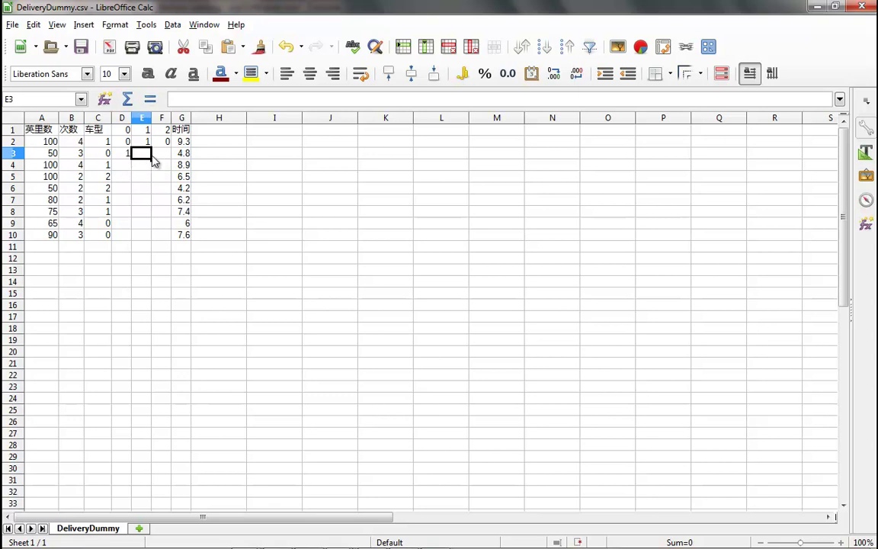
{"action": "left_click", "coordinate": [103, 153]}
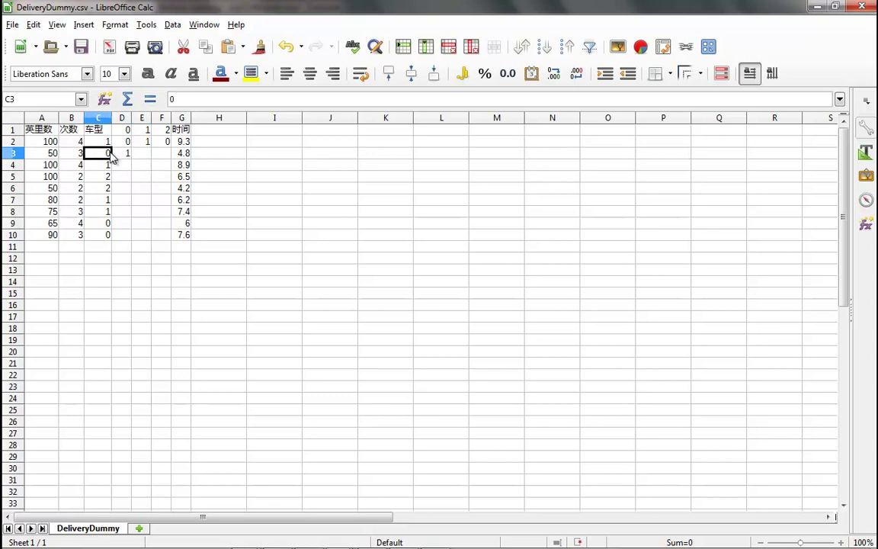
{"action": "left_click", "coordinate": [142, 156]}
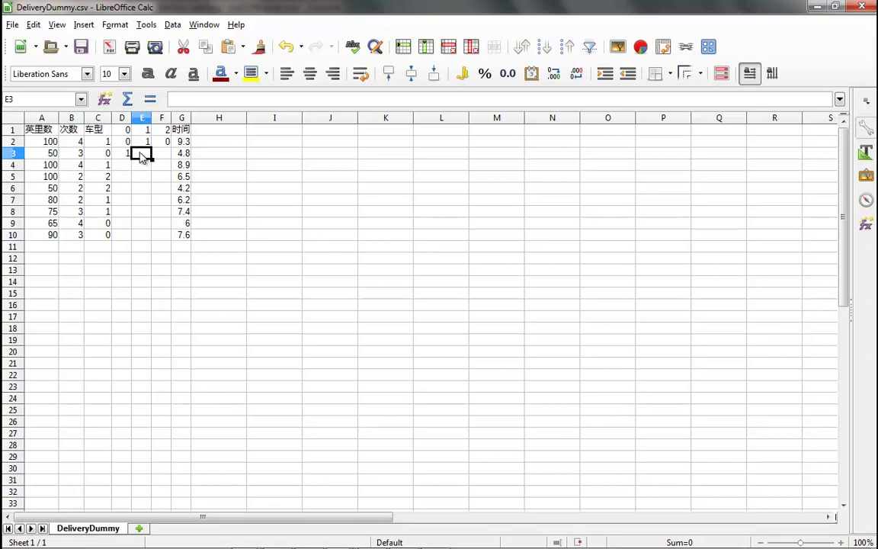
{"action": "type", "text": "0"}
{"action": "key", "text": "Tab"}
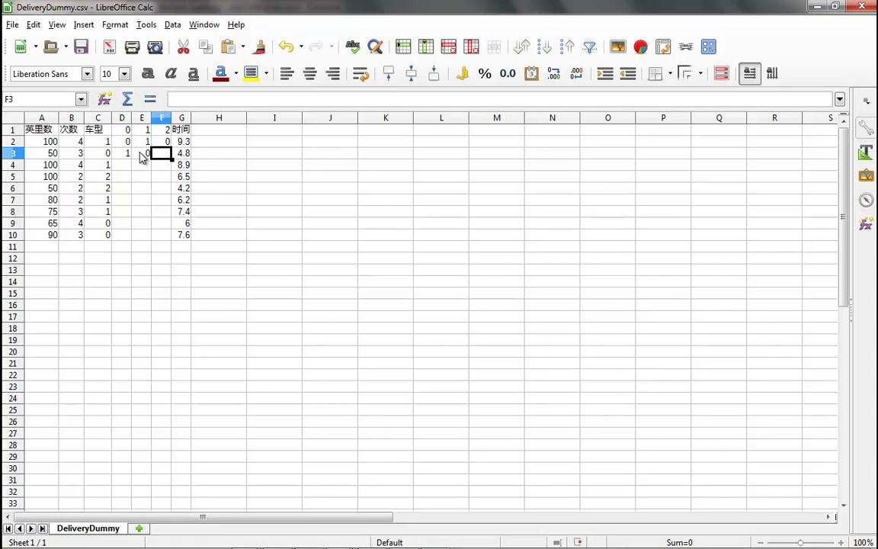
{"action": "type", "text": "0"}
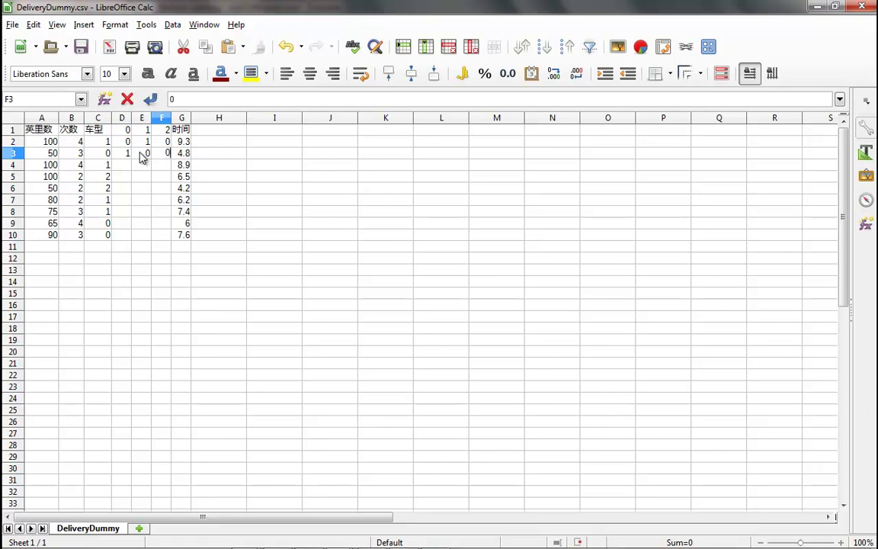
{"action": "key", "text": "Return"}
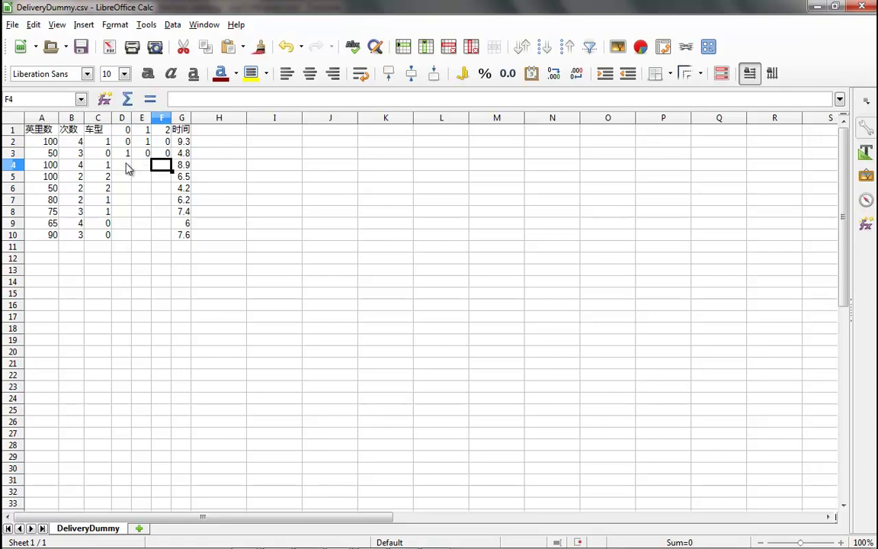
Encode vehicle type 1 for the third record by entering 0 in D4, 1 in E4 and 0 in F4
{"action": "left_click", "coordinate": [122, 167]}
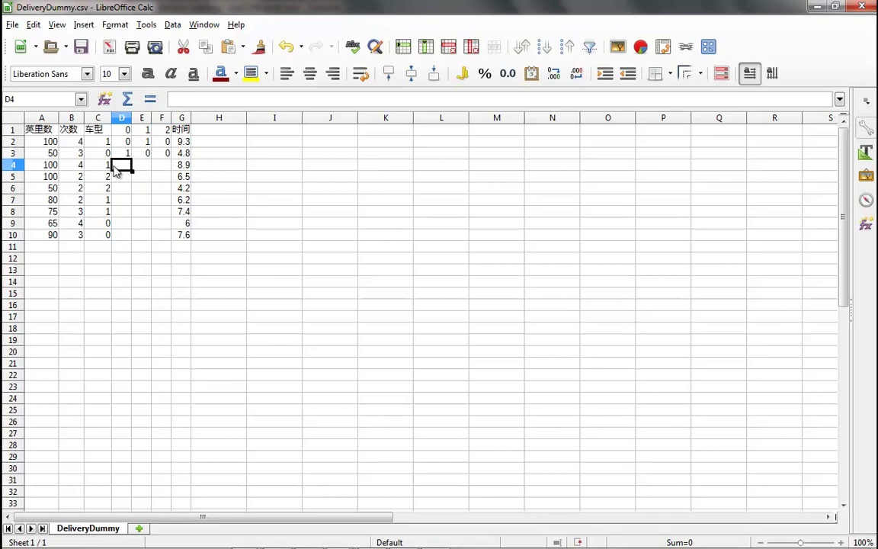
{"action": "left_click", "coordinate": [144, 169]}
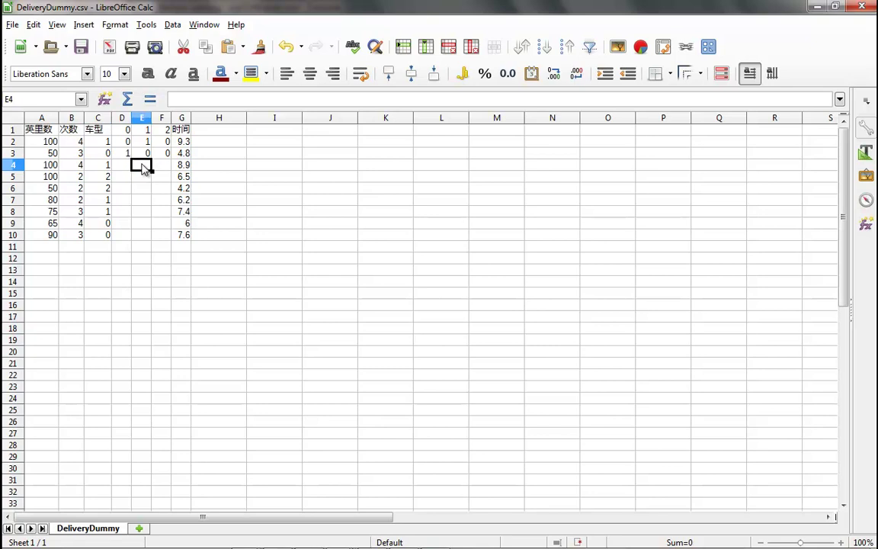
{"action": "type", "text": "1"}
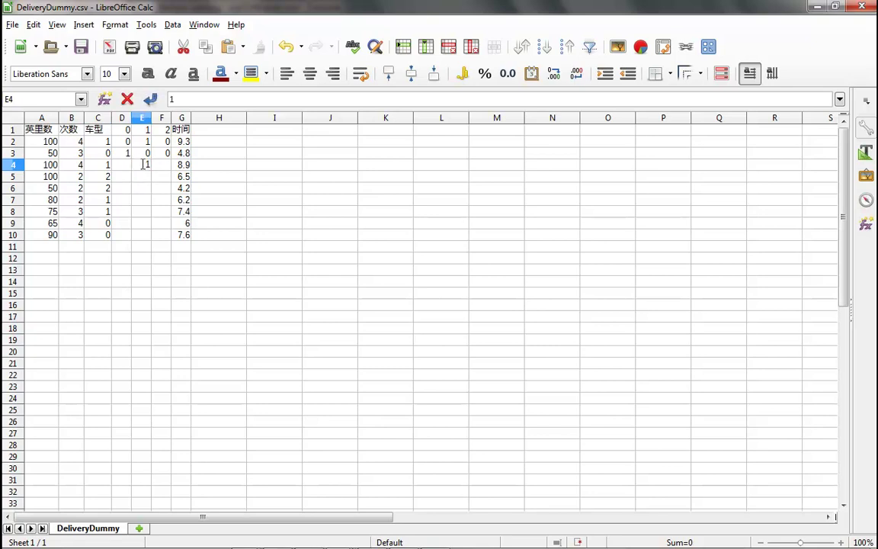
{"action": "left_click", "coordinate": [125, 164]}
{"action": "type", "text": "0"}
{"action": "key", "text": "Tab"}
{"action": "type", "text": "0"}
{"action": "left_click_drag", "start_coordinate": [124, 145], "coordinate": [160, 142]}
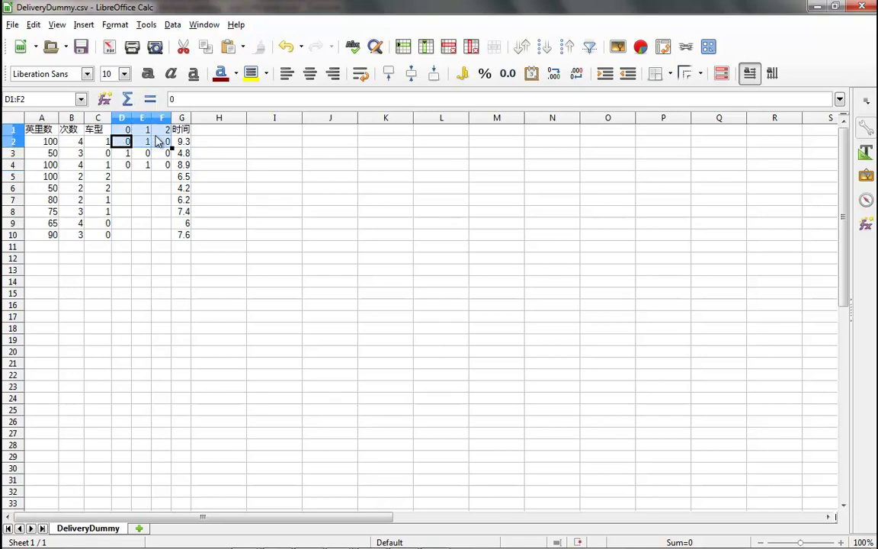
Encode vehicle type 2 for the fourth record by entering 1 in F5 and 0 in D5 and E5
{"action": "left_click", "coordinate": [126, 178]}
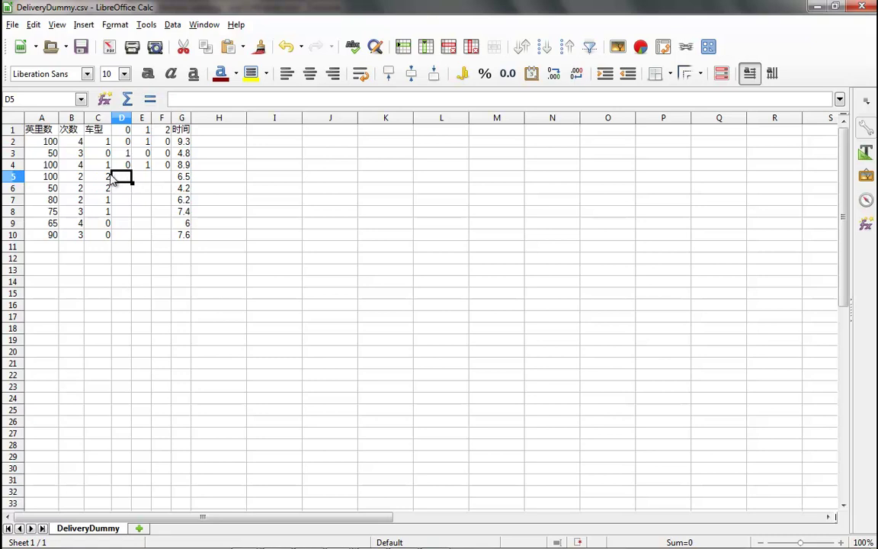
{"action": "left_click", "coordinate": [164, 179]}
{"action": "type", "text": "1"}
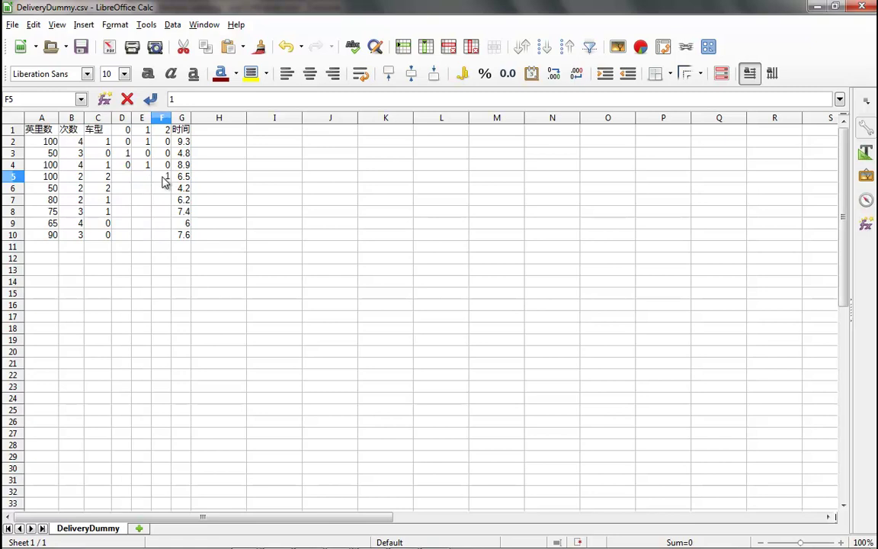
{"action": "left_click", "coordinate": [149, 178]}
{"action": "type", "text": "0"}
{"action": "key", "text": "Left"}
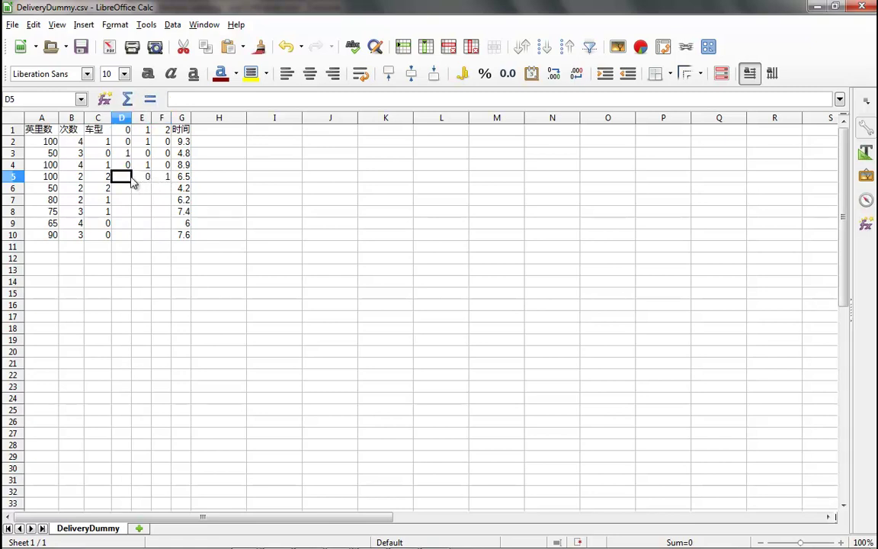
{"action": "type", "text": "0"}
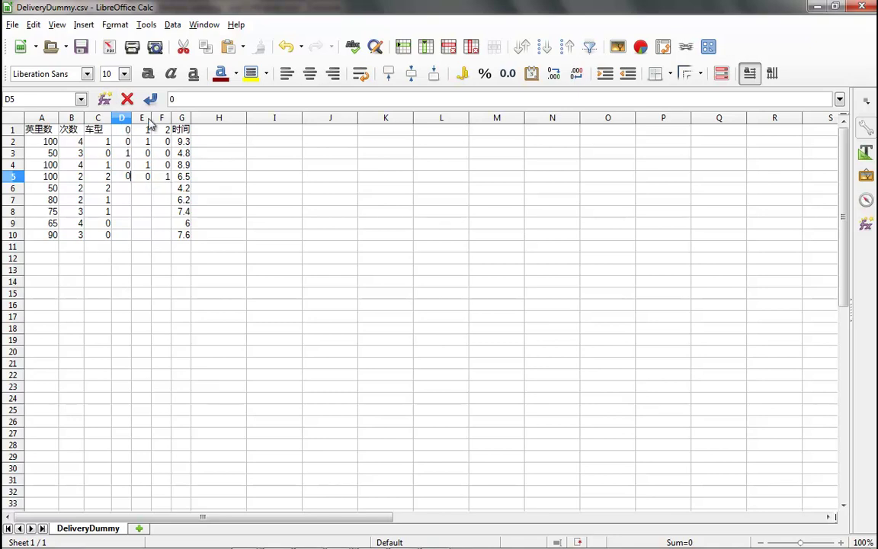
Encode vehicle type 2 for the fifth record by entering 0 in D6 and E6 and 1 in F6
{"action": "left_click", "coordinate": [122, 192]}
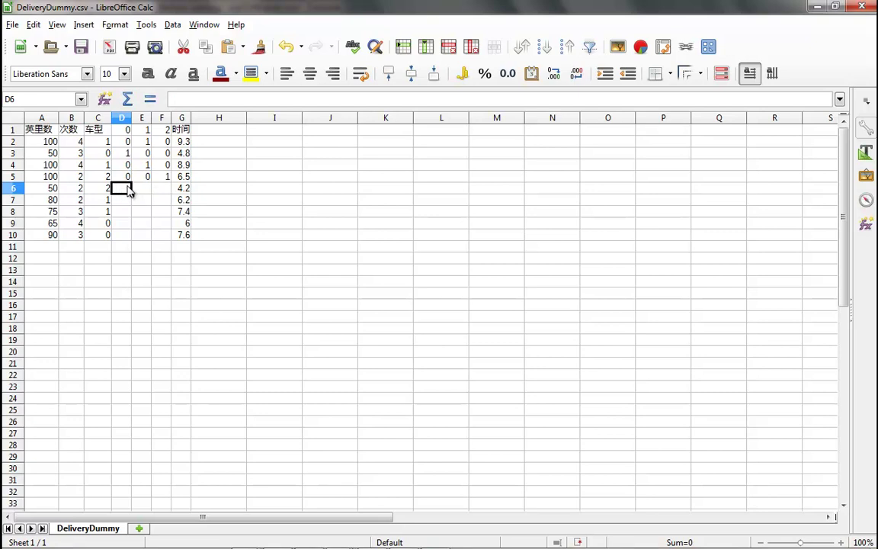
{"action": "type", "text": "0"}
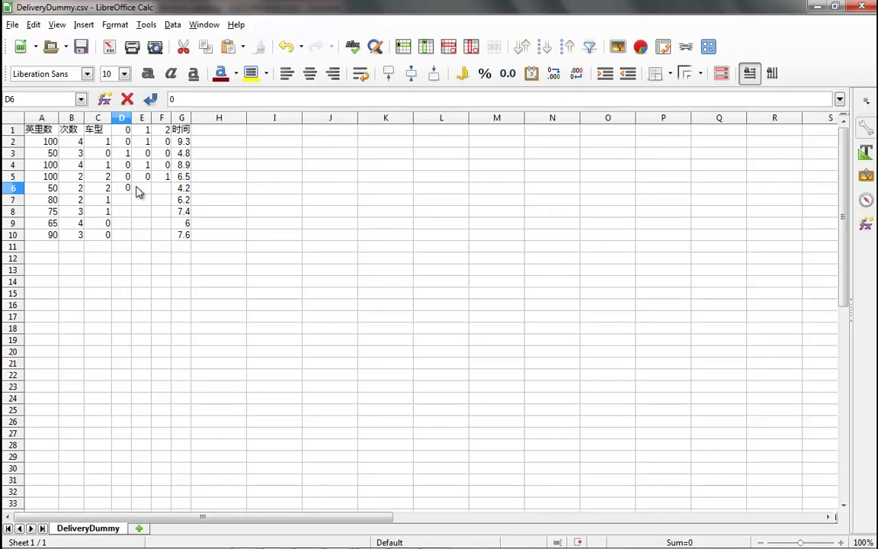
{"action": "left_click", "coordinate": [138, 192]}
{"action": "type", "text": "0"}
{"action": "key", "text": "Tab"}
{"action": "type", "text": "1"}
{"action": "key", "text": "Return"}
Encode vehicle type 1 for the sixth record by entering 0, 1 and 0 in cells D7, E7 and F7
{"action": "key", "text": "Left"}
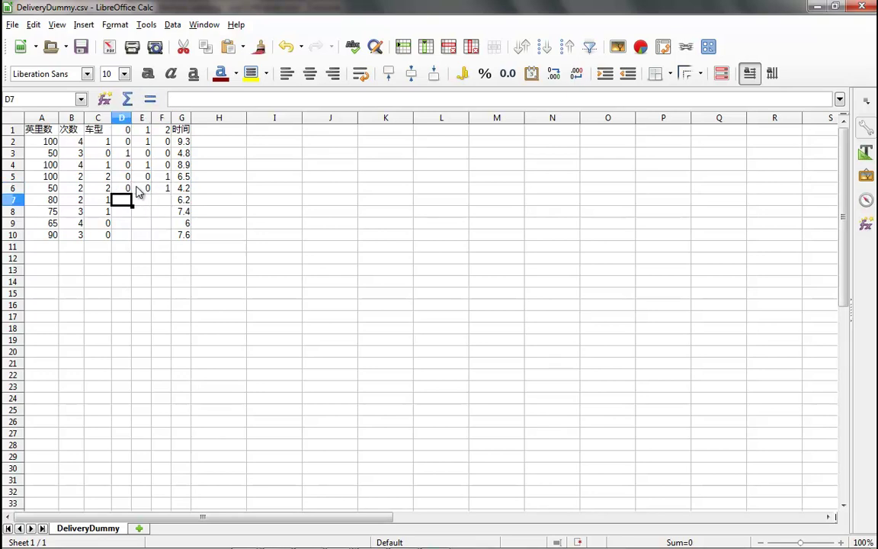
{"action": "type", "text": "0"}
{"action": "key", "text": "Tab"}
{"action": "type", "text": "1"}
{"action": "key", "text": "Tab"}
{"action": "type", "text": "0"}
{"action": "key", "text": "Return"}
Encode vehicle type 1 for the seventh record by entering 0, 1 and 0 in cells D8, E8 and F8
{"action": "type", "text": "0"}
{"action": "key", "text": "Tab"}
{"action": "type", "text": "1"}
{"action": "key", "text": "Tab"}
{"action": "type", "text": "0"}
{"action": "key", "text": "Return"}
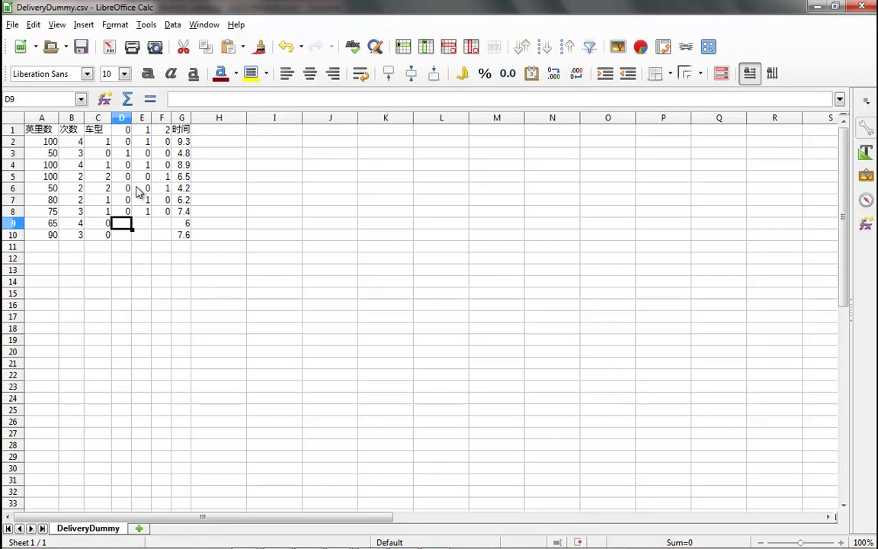
Encode vehicle type 0 for the eighth record by entering 1, 0 and 0 in cells D9, E9 and F9
{"action": "type", "text": "1"}
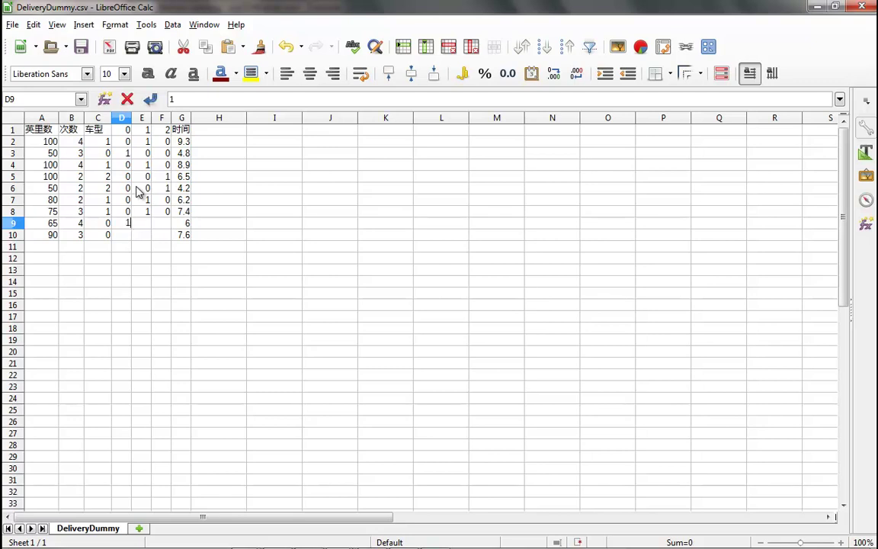
{"action": "key", "text": "Tab"}
{"action": "type", "text": "0"}
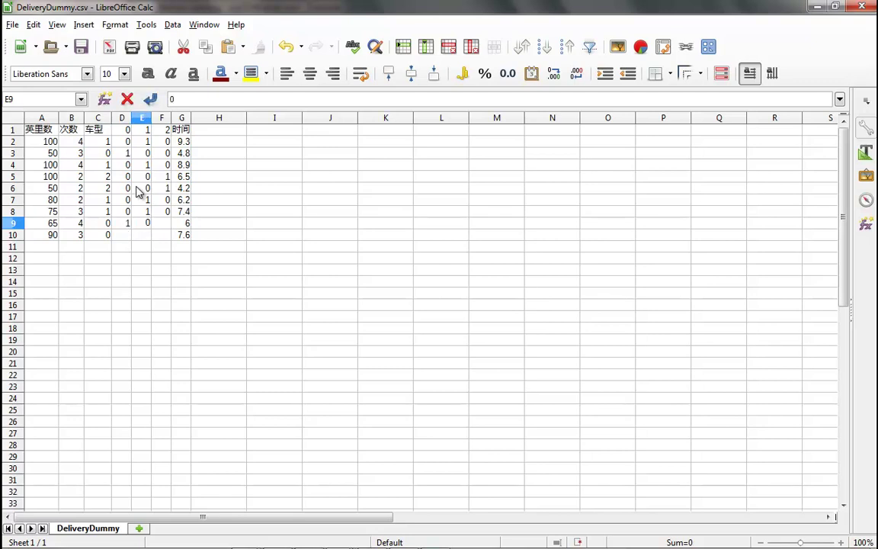
{"action": "key", "text": "Tab"}
{"action": "type", "text": "0"}
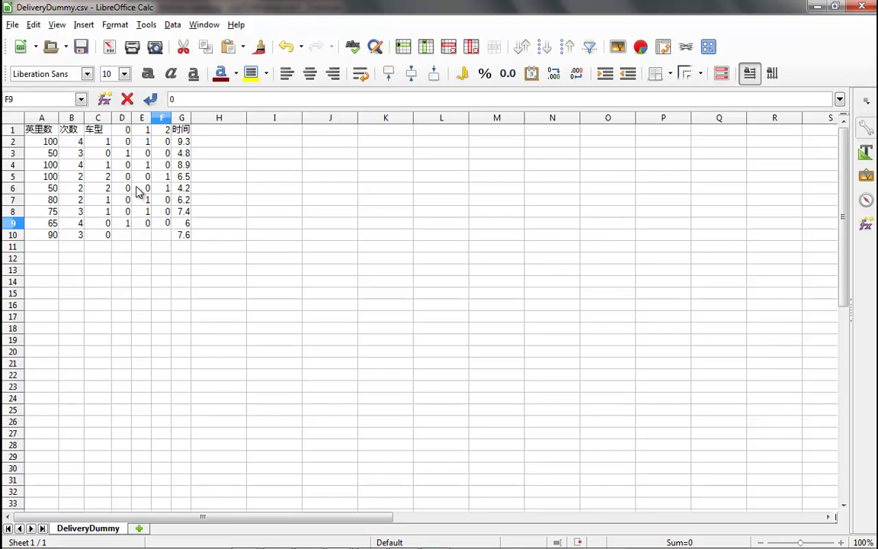
Enter 1 in D10 and 0 in E10 for the last record, leaving F10 empty
{"action": "left_click", "coordinate": [128, 235]}
{"action": "type", "text": "1"}
{"action": "key", "text": "Tab"}
{"action": "type", "text": "0"}
{"action": "key", "text": "Tab"}
{"action": "type", "text": "0"}
{"action": "key", "text": "BackSpace"}
{"action": "key", "text": "Escape"}
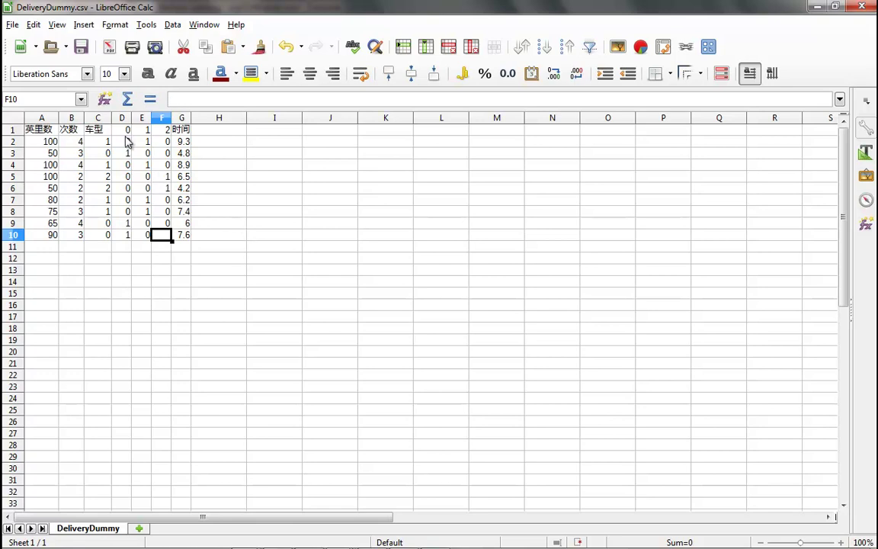
Copy the data range A2:G10 without its header row
{"action": "left_click", "coordinate": [99, 117]}
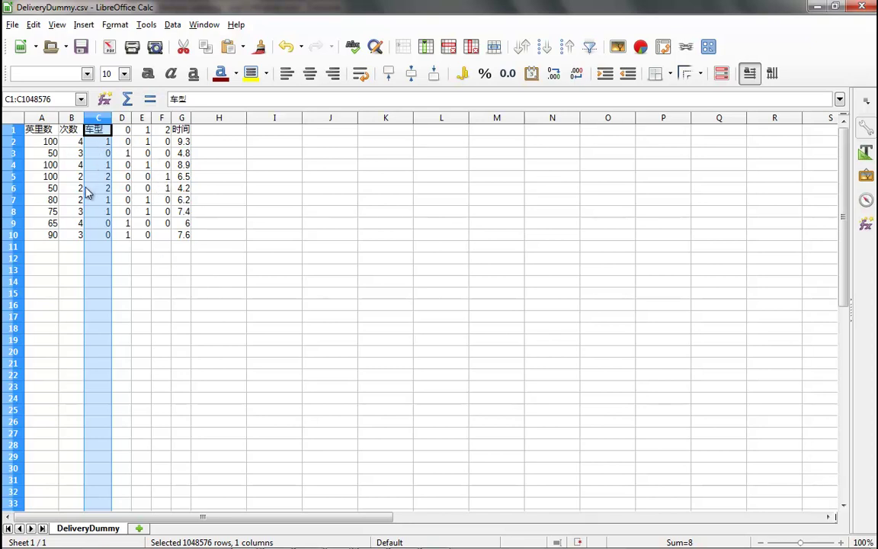
{"action": "left_click", "coordinate": [154, 178]}
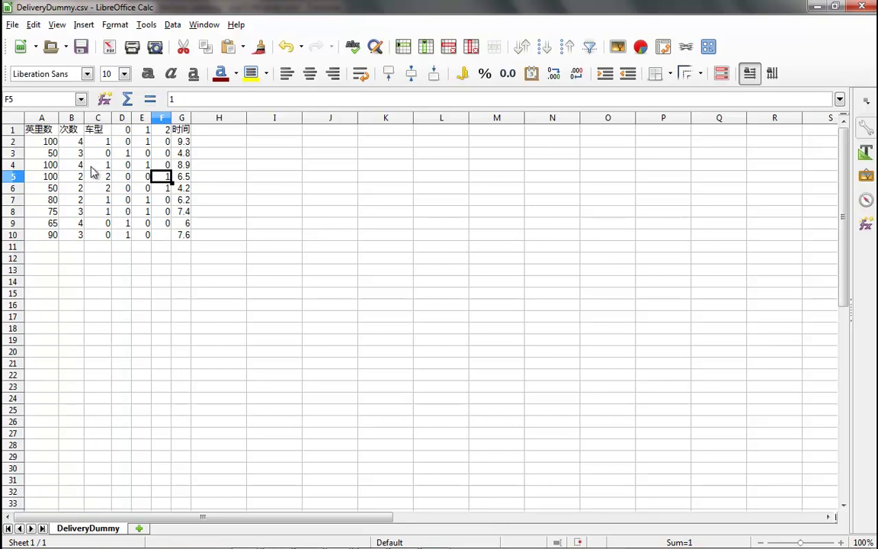
{"action": "left_click", "coordinate": [43, 144]}
{"action": "left_click_drag", "start_coordinate": [44, 147], "coordinate": [186, 237]}
{"action": "right_click", "coordinate": [146, 231]}
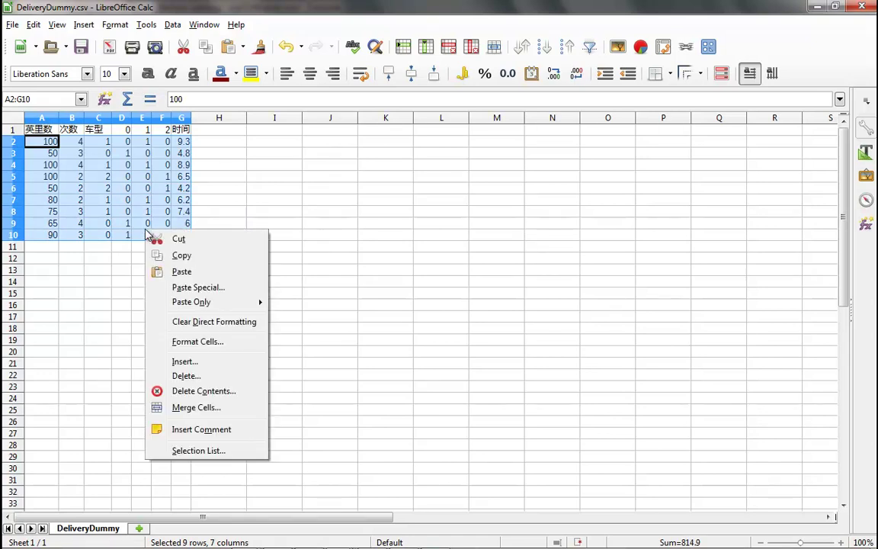
{"action": "left_click", "coordinate": [181, 256]}
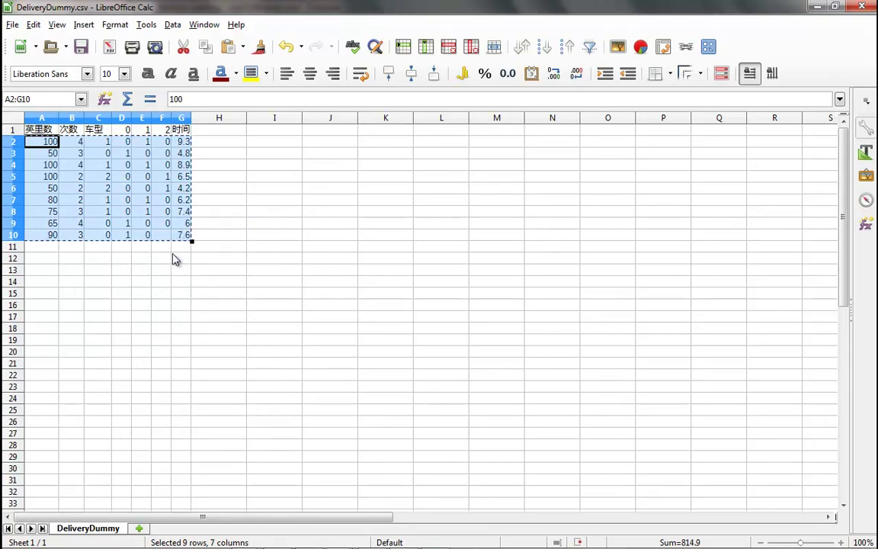
Switch to the Datasets folder in Windows Explorer and create a new Microsoft Excel worksheet file there
{"action": "left_click", "coordinate": [818, 9]}
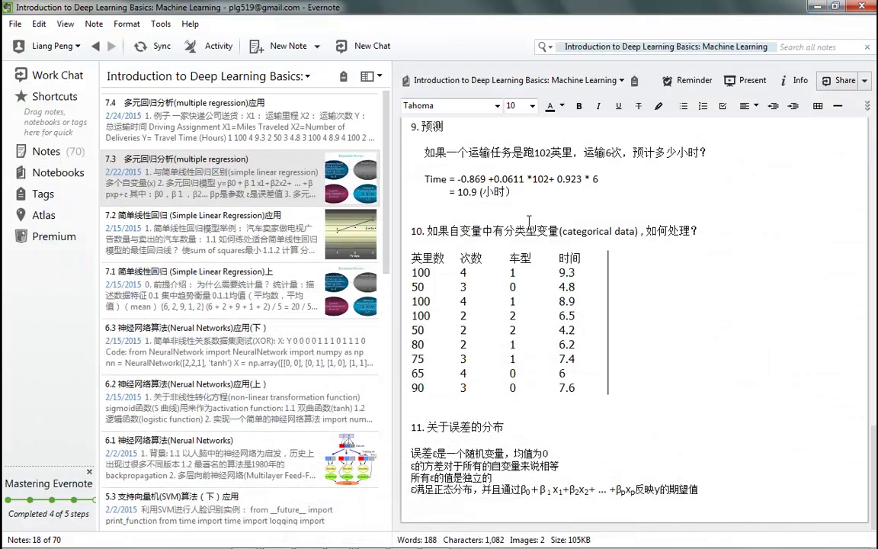
{"action": "mouse_move", "coordinate": [244, 539]}
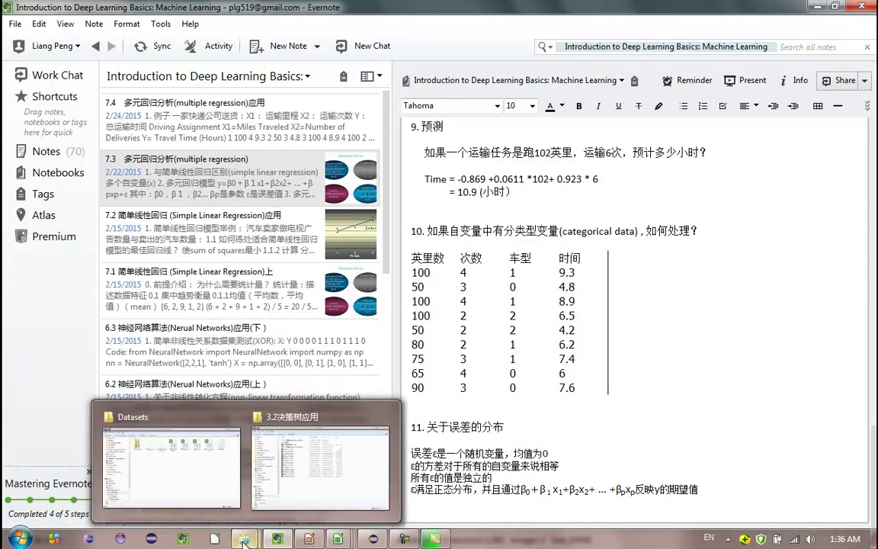
{"action": "left_click", "coordinate": [171, 467]}
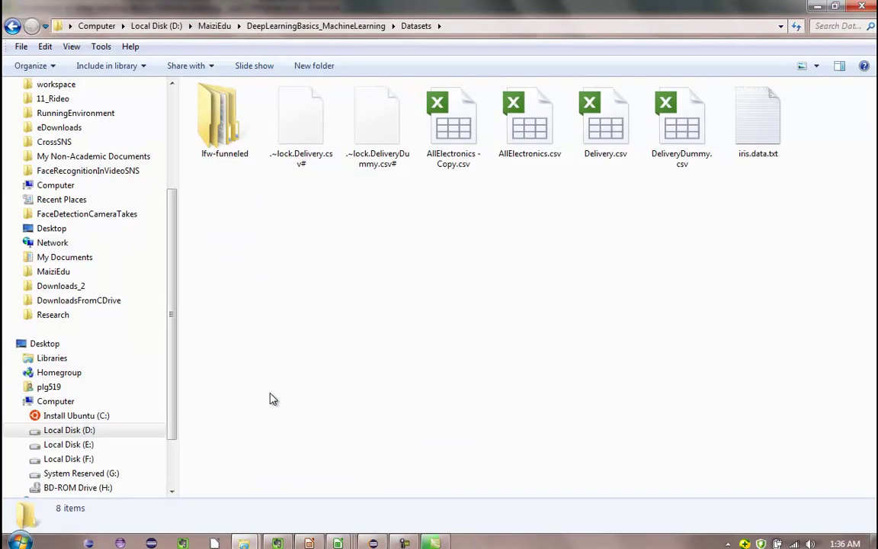
{"action": "right_click", "coordinate": [414, 312]}
{"action": "mouse_move", "coordinate": [472, 282]}
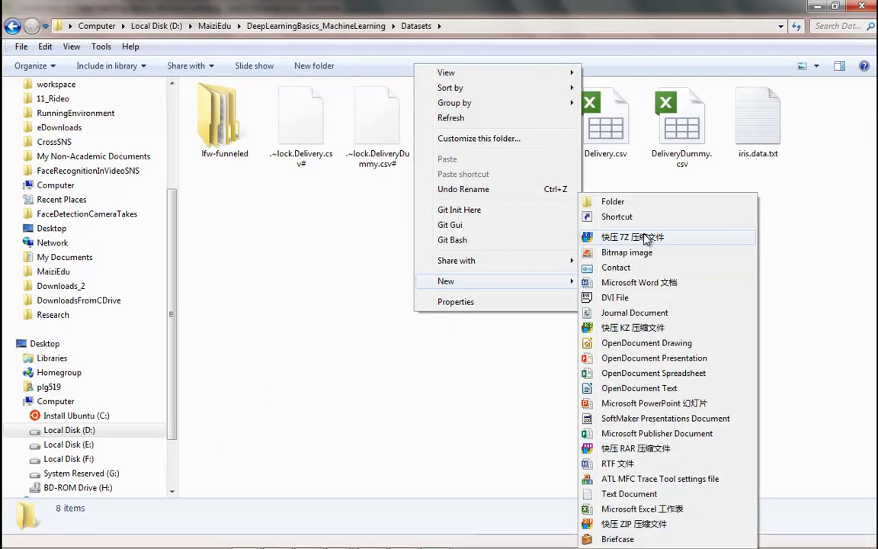
{"action": "left_click", "coordinate": [644, 508]}
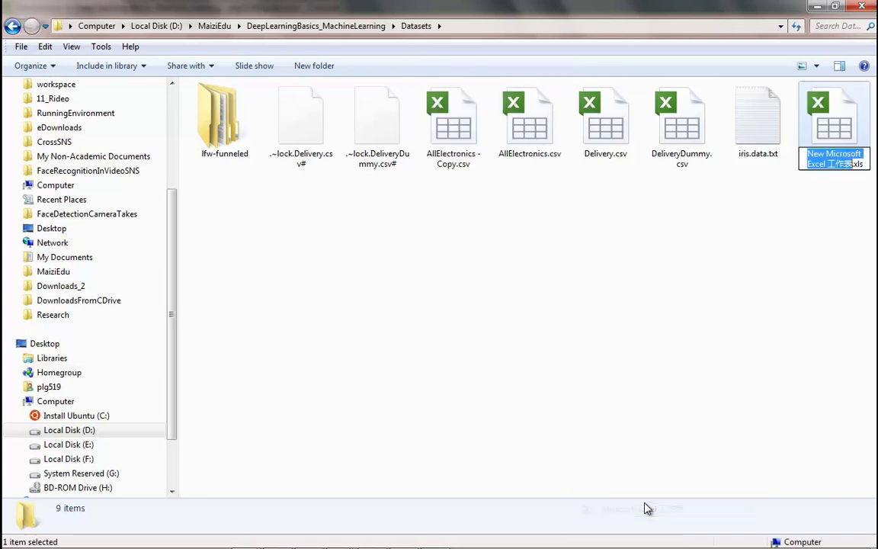
Name the new worksheet file DeliveryDummyDone and change its extension from xls to csv
{"action": "type", "text": "Delivery"}
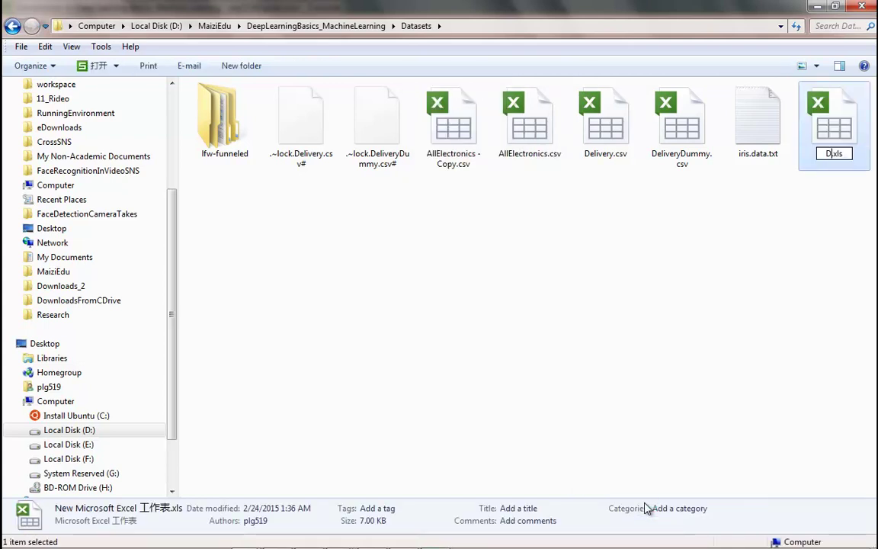
{"action": "type", "text": "Dummy"}
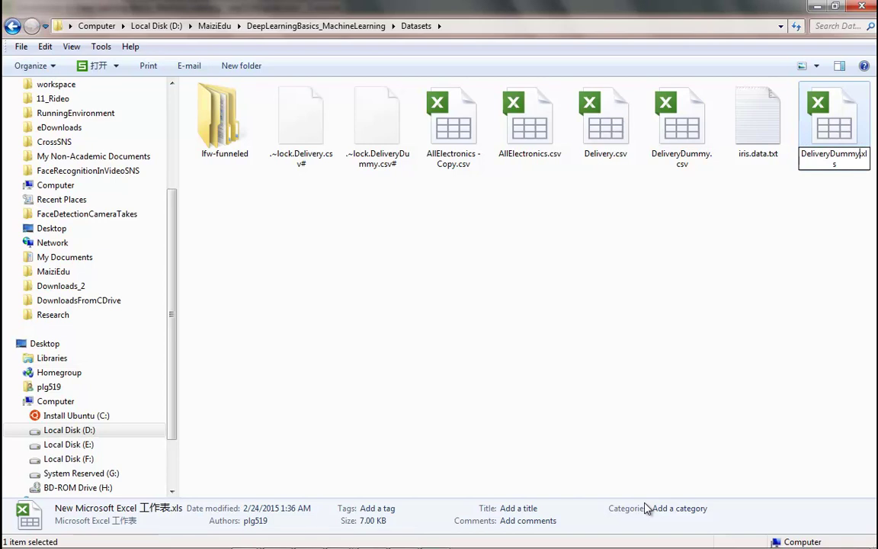
{"action": "type", "text": "Done"}
{"action": "key", "text": "Return"}
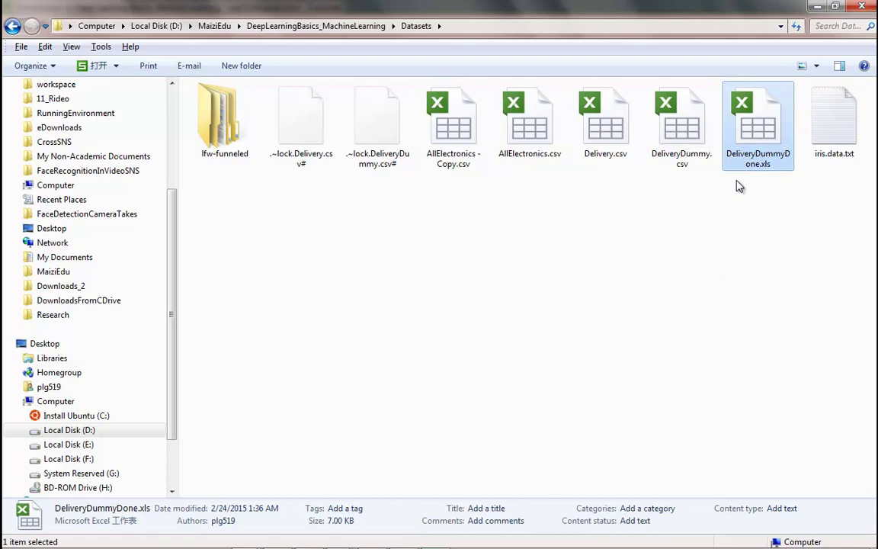
{"action": "key", "text": "F2"}
{"action": "type", "text": "csv"}
{"action": "key", "text": "Return"}
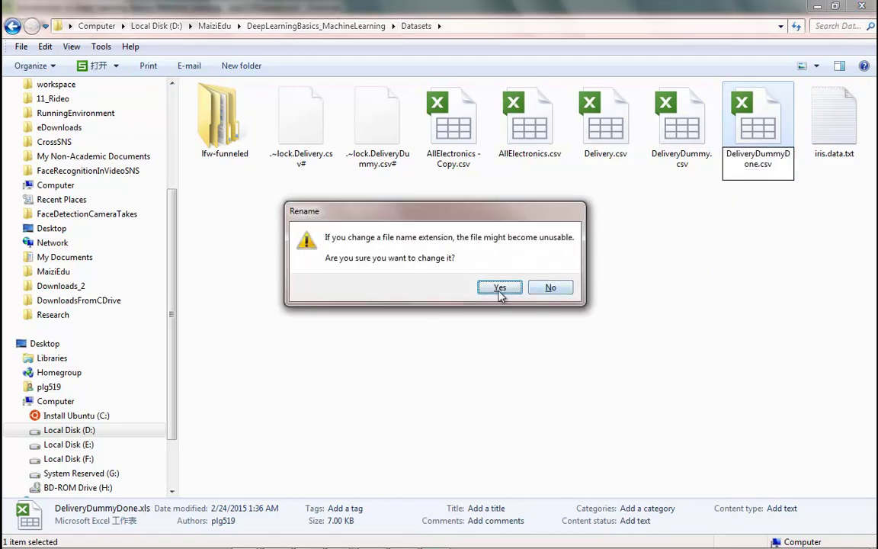
{"action": "left_click", "coordinate": [454, 266]}
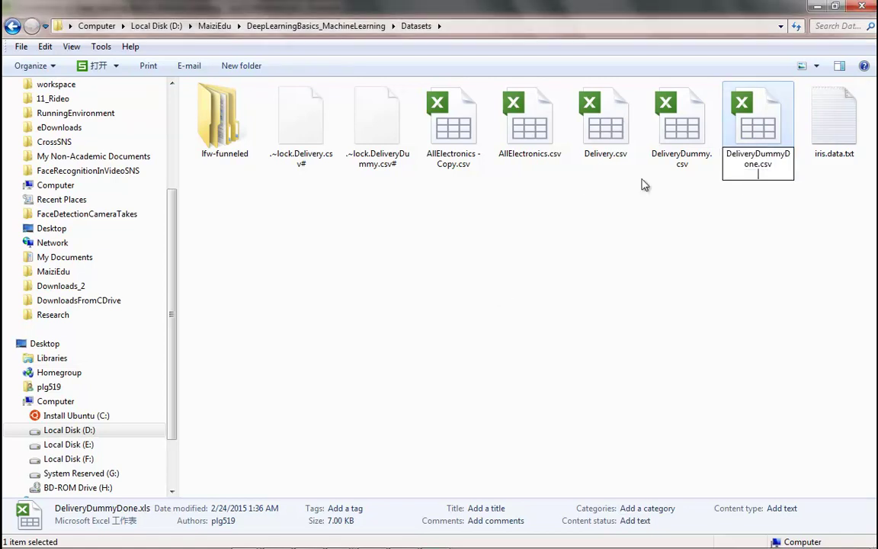
Try to open DeliveryDummyDone.csv with LibreOffice Calc
{"action": "right_click", "coordinate": [732, 134]}
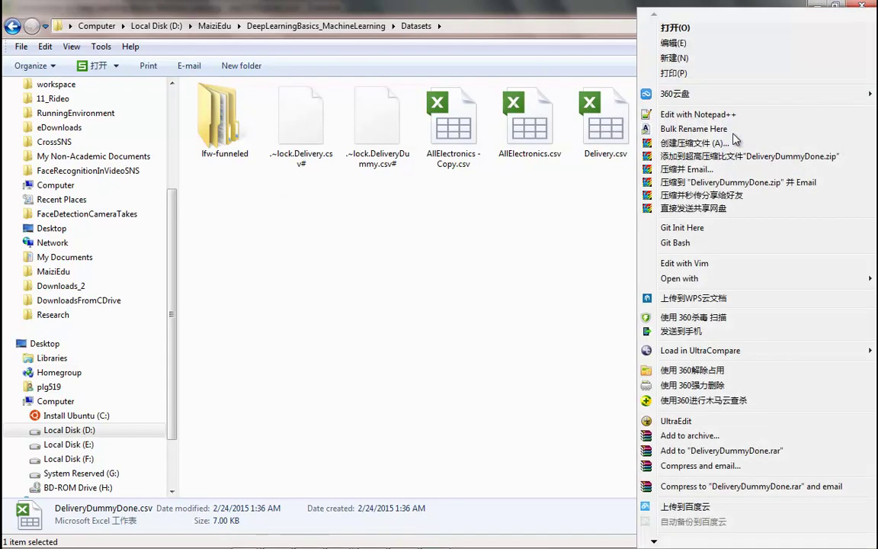
{"action": "mouse_move", "coordinate": [715, 288]}
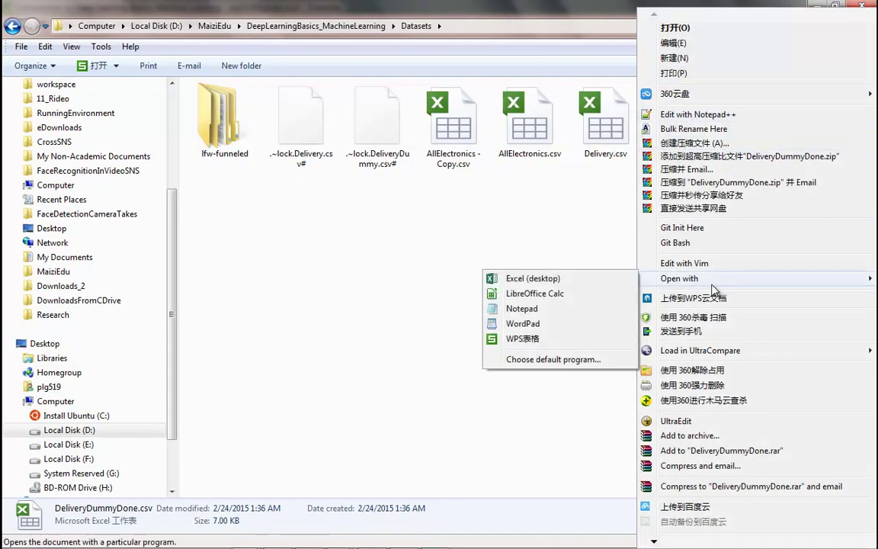
{"action": "left_click", "coordinate": [597, 294]}
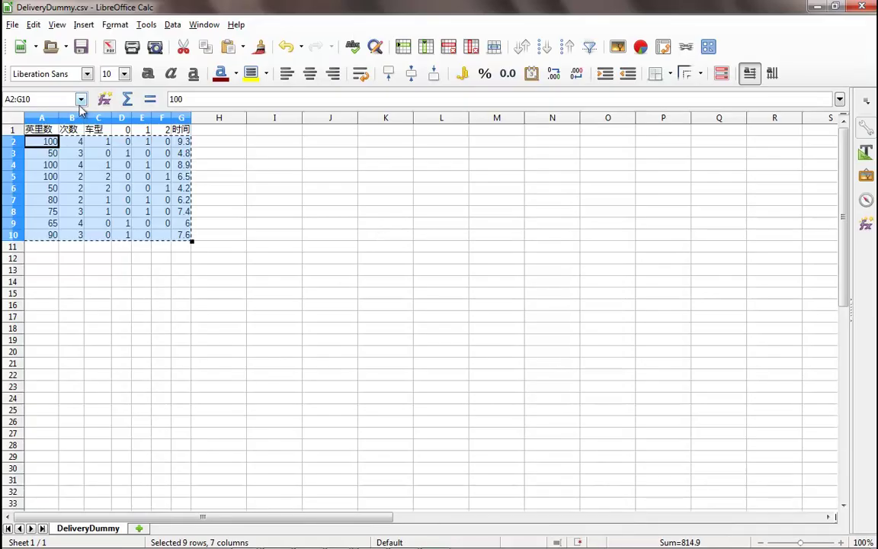
Create a new blank spreadsheet from the DeliveryDummy.csv window in LibreOffice Calc
{"action": "left_click", "coordinate": [10, 25]}
{"action": "mouse_move", "coordinate": [38, 25]}
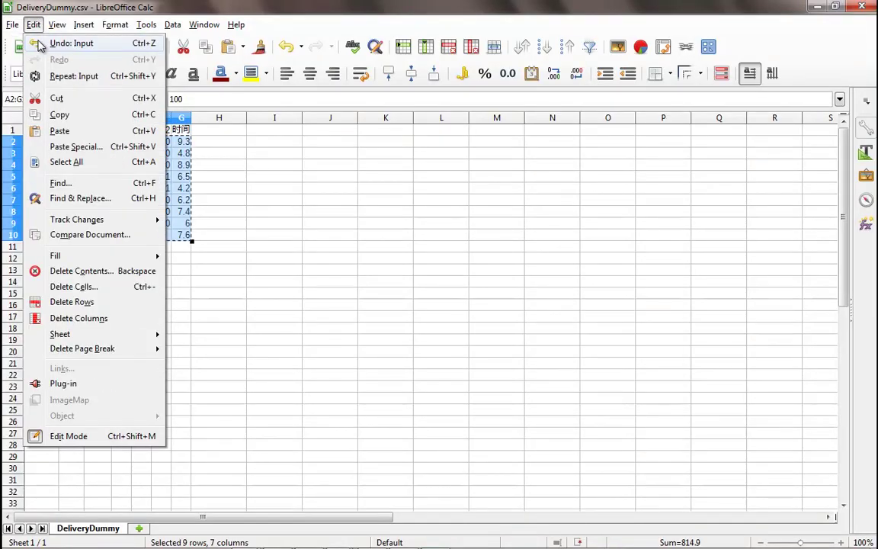
{"action": "mouse_move", "coordinate": [62, 42]}
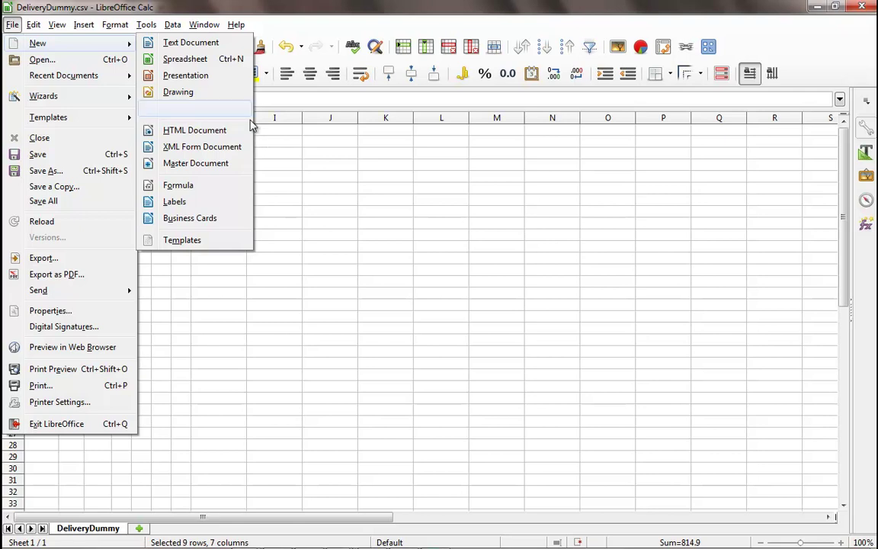
{"action": "left_click", "coordinate": [214, 61]}
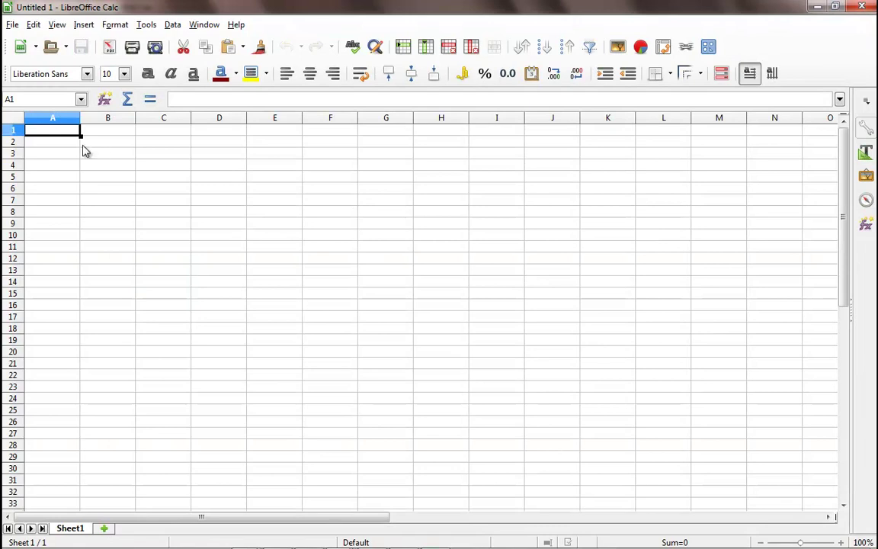
Paste the copied data over range A1:E13 of the new sheet, allowing it to extend beyond the selection
{"action": "left_click_drag", "start_coordinate": [70, 133], "coordinate": [260, 270]}
{"action": "key", "text": "ctrl+v"}
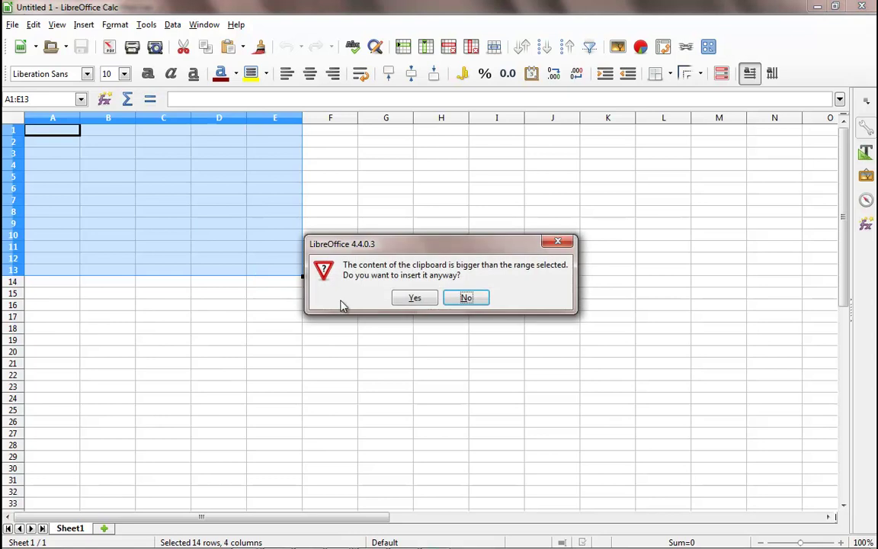
{"action": "left_click", "coordinate": [412, 300]}
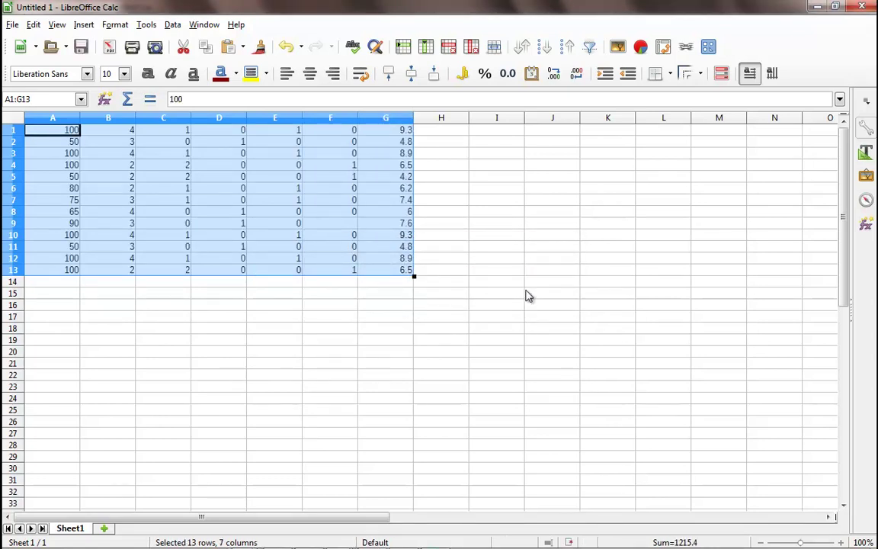
Delete column C, which holds the original vehicle-type codes, after checking columns A and B
{"action": "left_click", "coordinate": [69, 117]}
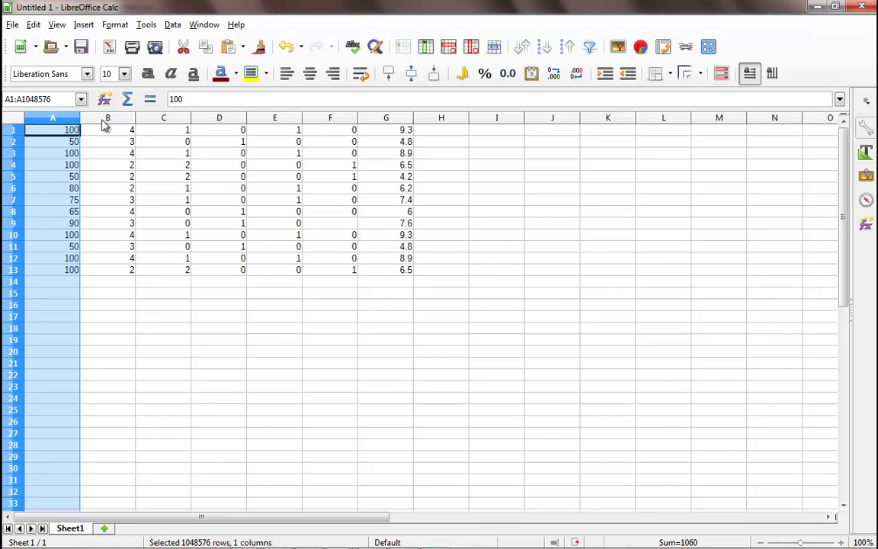
{"action": "left_click", "coordinate": [102, 120]}
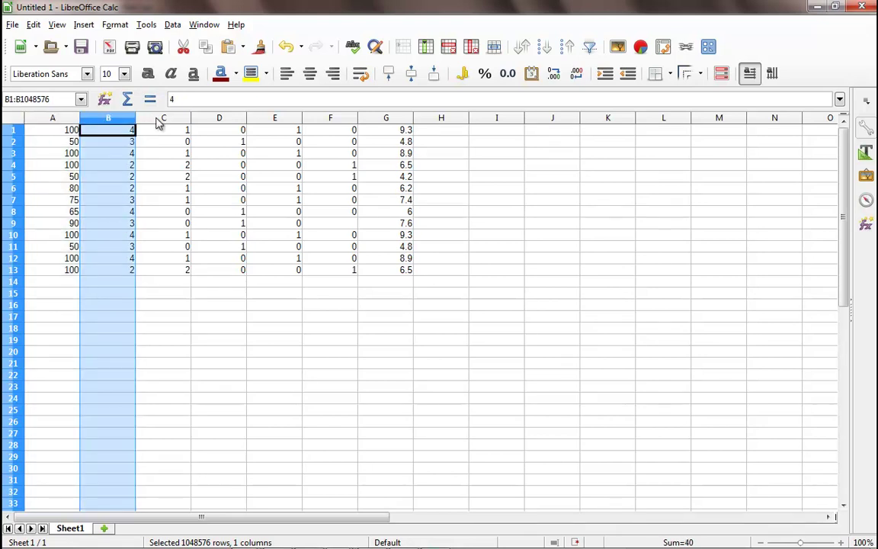
{"action": "left_click", "coordinate": [158, 119]}
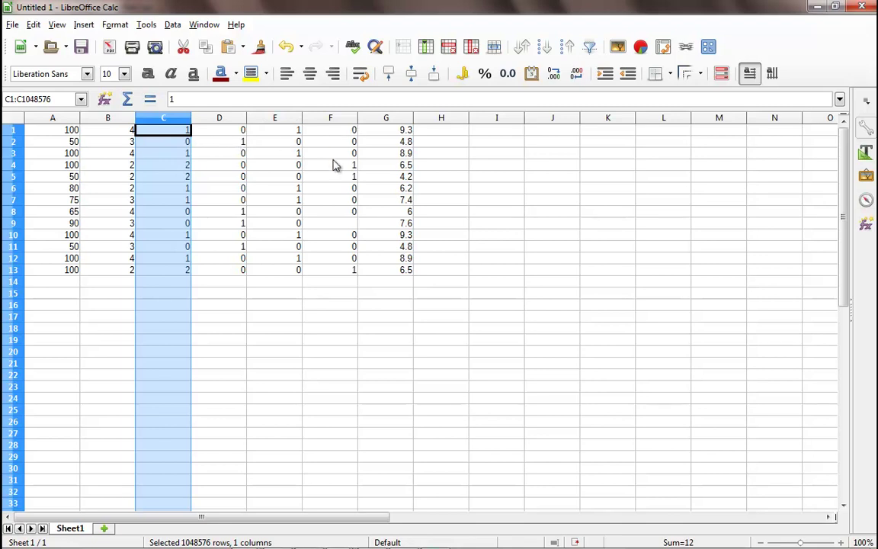
{"action": "right_click", "coordinate": [181, 123]}
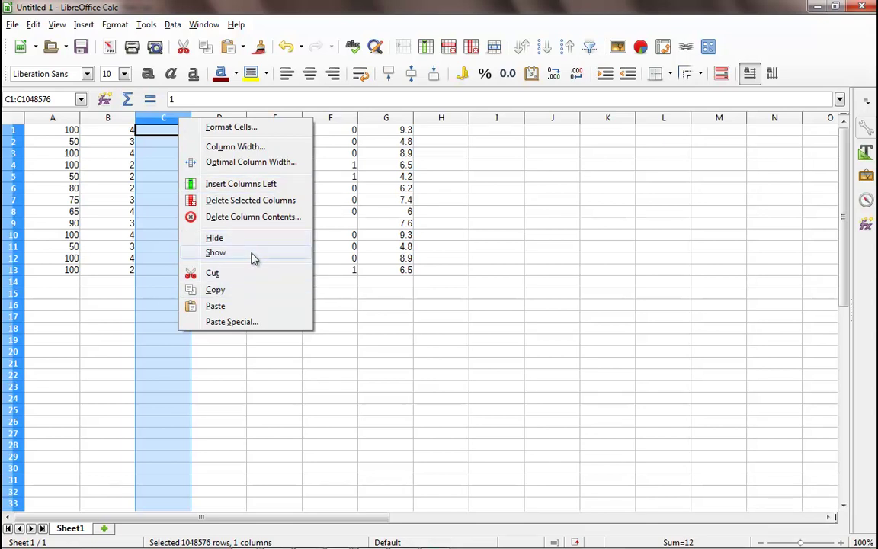
{"action": "left_click", "coordinate": [278, 203]}
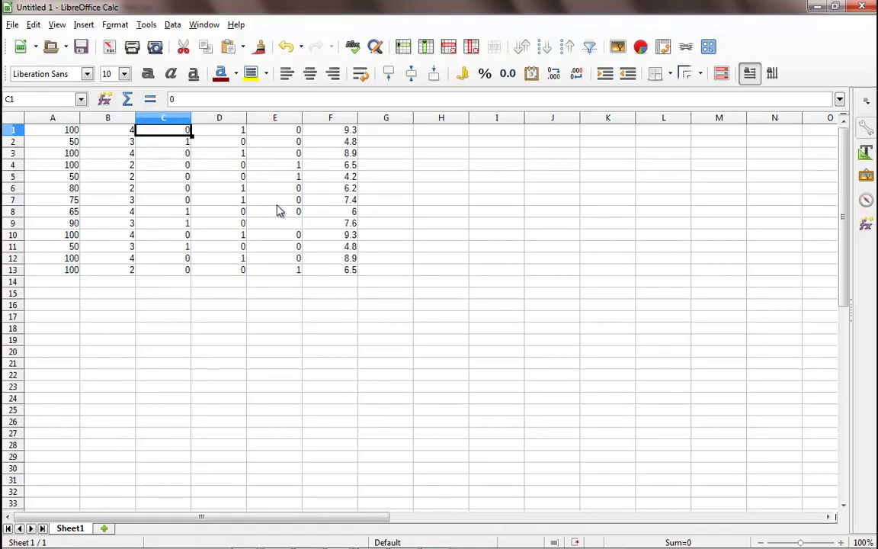
Examine the remaining data in columns A to F one column at a time
{"action": "left_click_drag", "start_coordinate": [336, 271], "coordinate": [72, 127]}
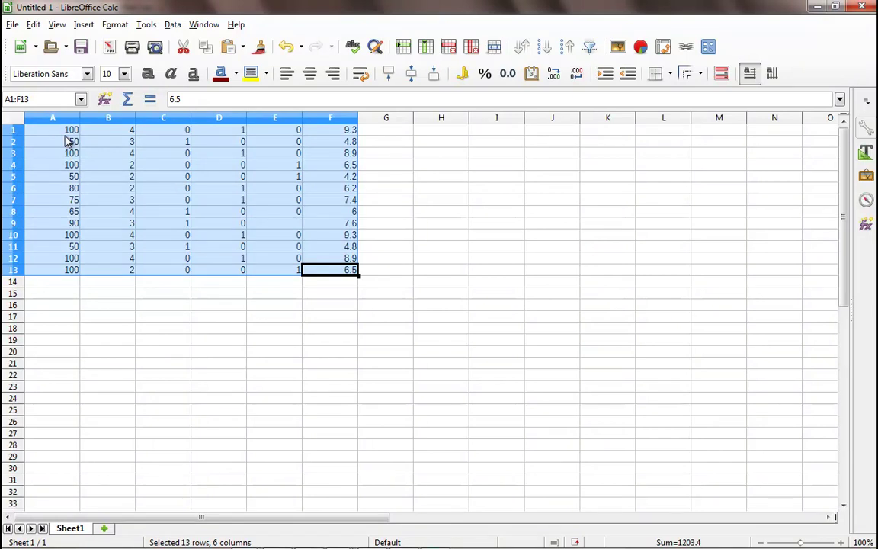
{"action": "left_click", "coordinate": [67, 133]}
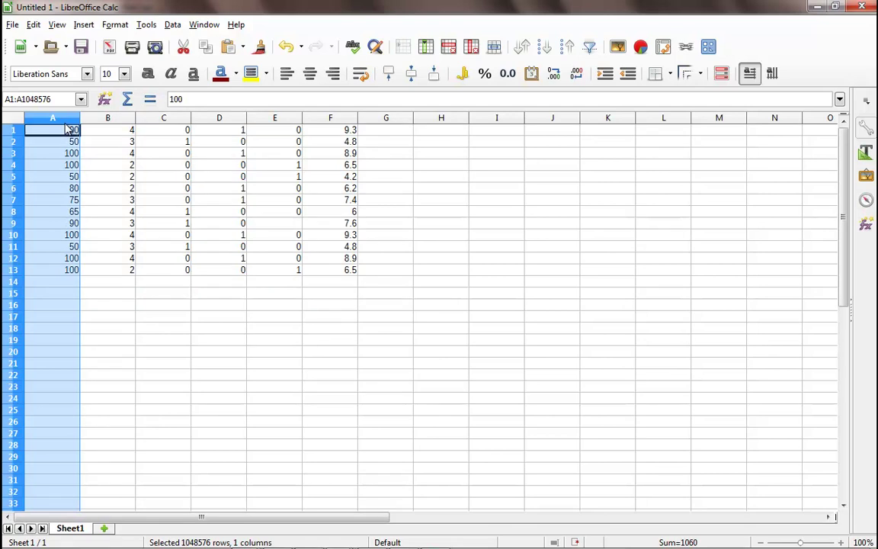
{"action": "left_click", "coordinate": [105, 118]}
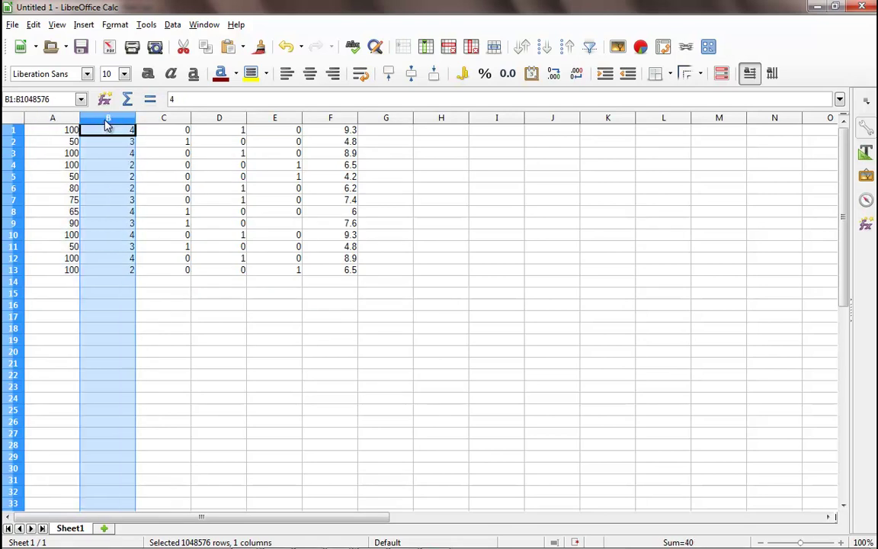
{"action": "left_click", "coordinate": [161, 118]}
{"action": "left_click", "coordinate": [218, 120]}
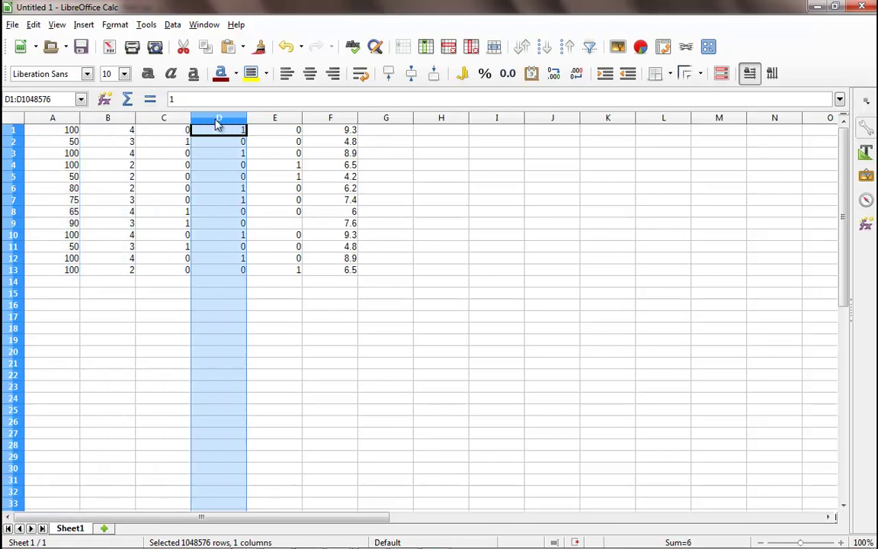
{"action": "left_click", "coordinate": [268, 120]}
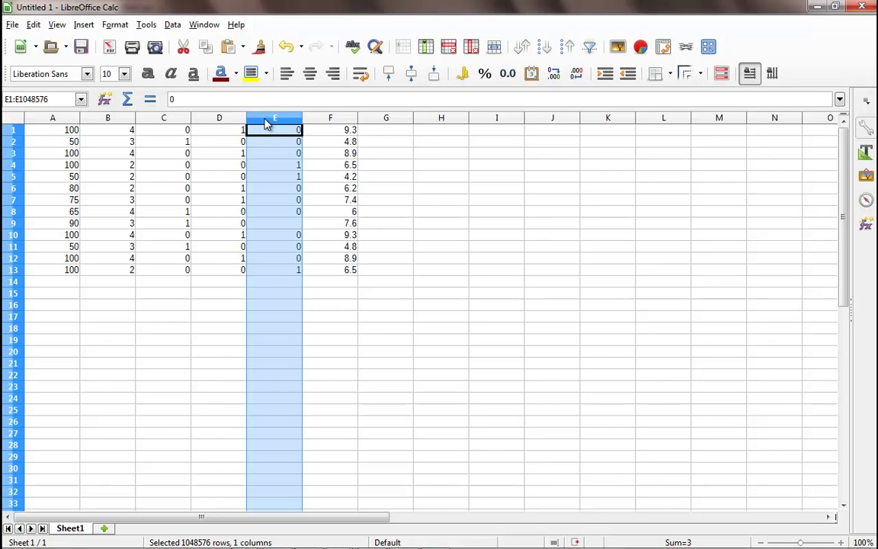
{"action": "left_click", "coordinate": [350, 120]}
{"action": "left_click", "coordinate": [202, 166]}
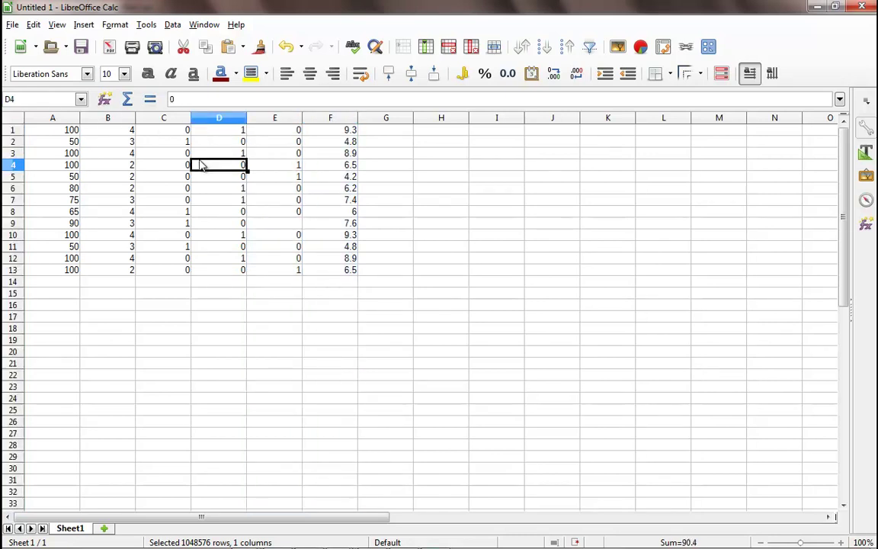
Start saving the spreadsheet under a new name, with Text CSV as the file type and DeliveryDummyDone.csv as the file name
{"action": "left_click", "coordinate": [12, 27]}
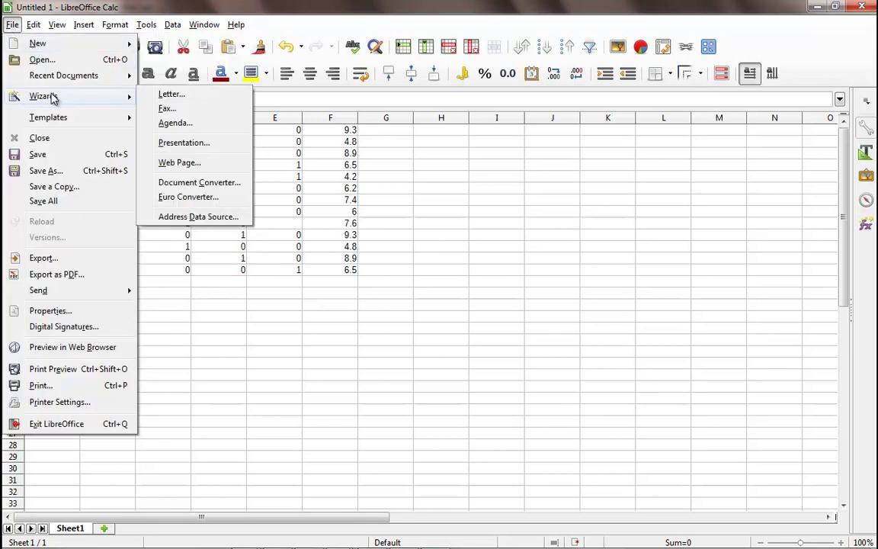
{"action": "left_click", "coordinate": [89, 171]}
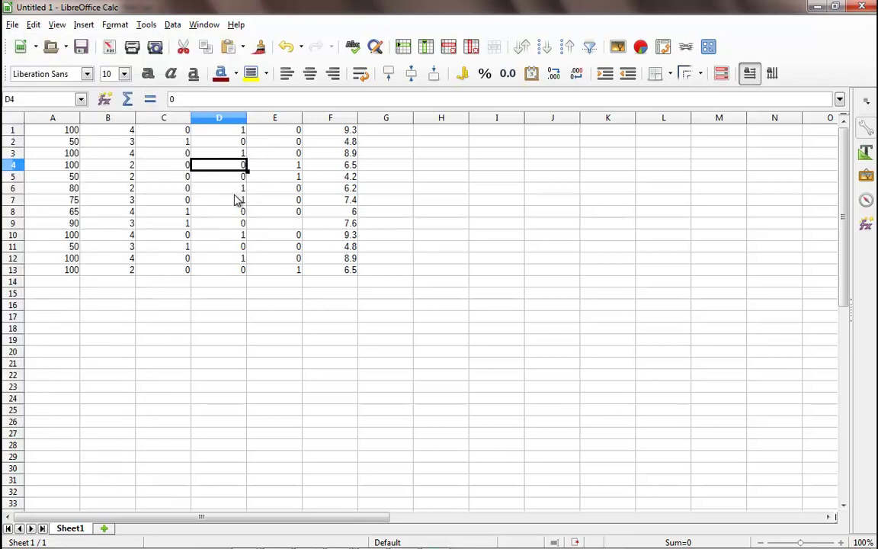
{"action": "left_click", "coordinate": [238, 290]}
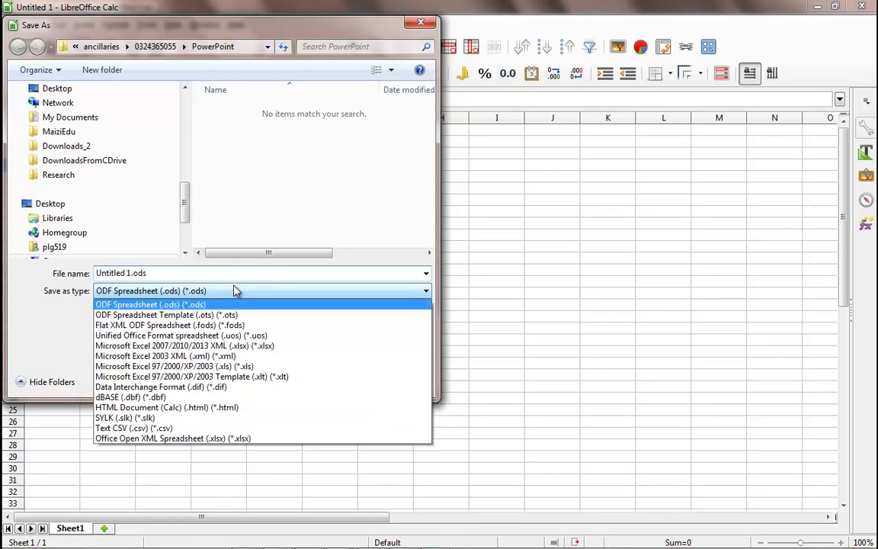
{"action": "left_click", "coordinate": [209, 432]}
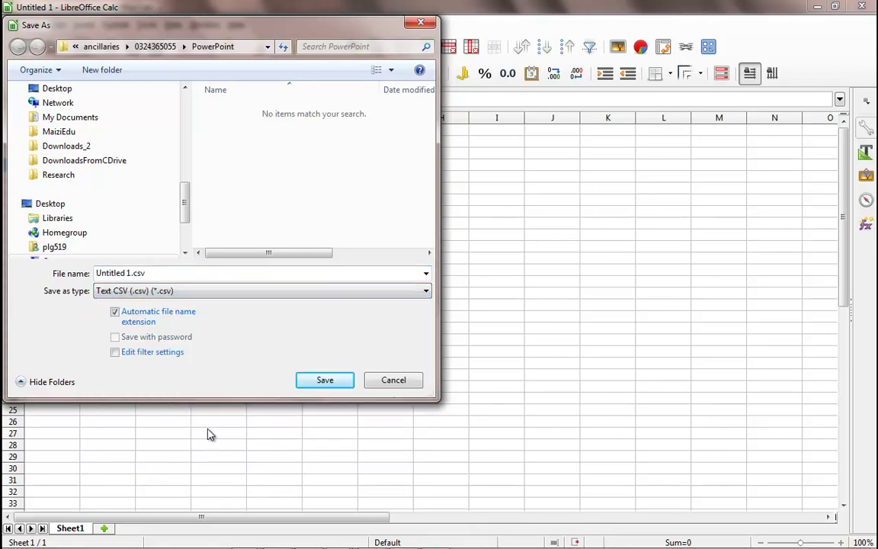
{"action": "left_click", "coordinate": [131, 276]}
{"action": "left_click_drag", "start_coordinate": [132, 276], "coordinate": [80, 276]}
{"action": "type", "text": "DummyDone"}
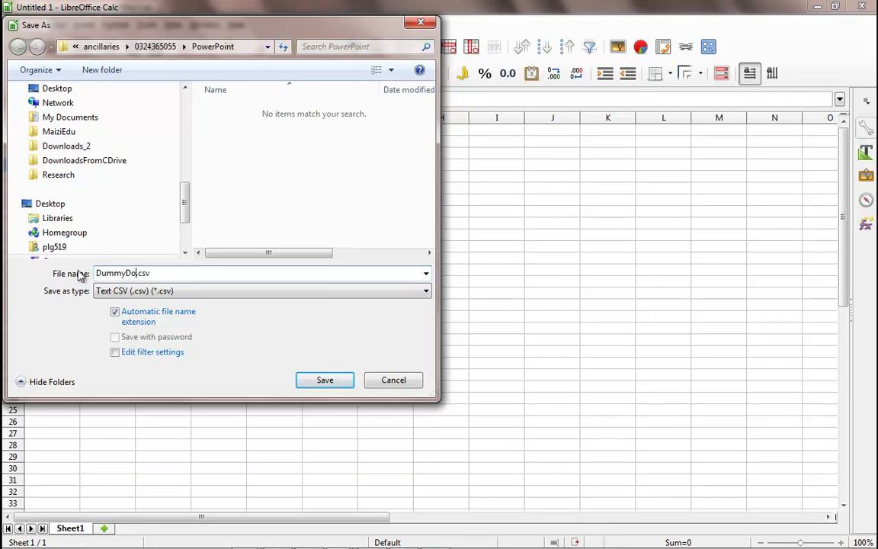
{"action": "type", "text": "Delivery"}
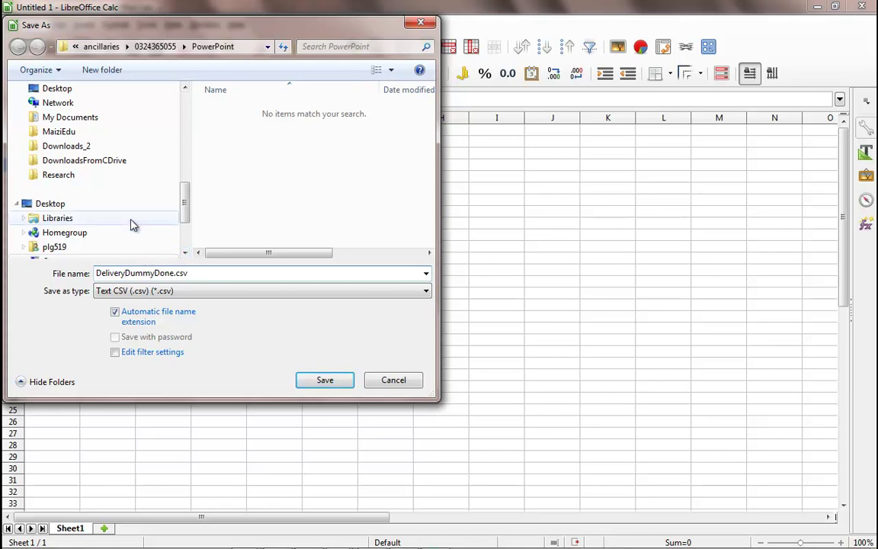
Save the file in the Datasets folder of MaiziEdu's DeepLearningBasics_MachineLearning folder, keeping the Text CSV format
{"action": "left_click", "coordinate": [107, 133]}
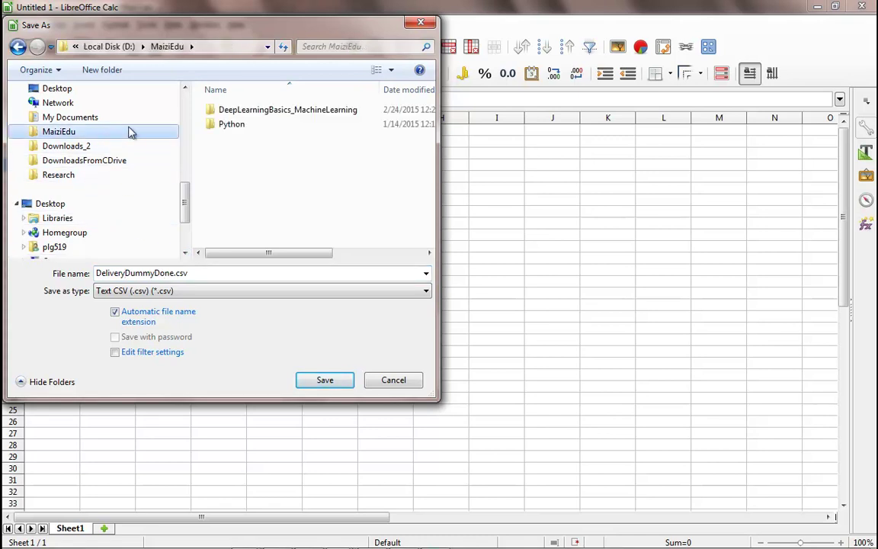
{"action": "double_click", "coordinate": [265, 110]}
{"action": "scroll", "coordinate": [339, 183], "scroll_direction": "down", "scroll_amount": 2}
{"action": "double_click", "coordinate": [236, 225]}
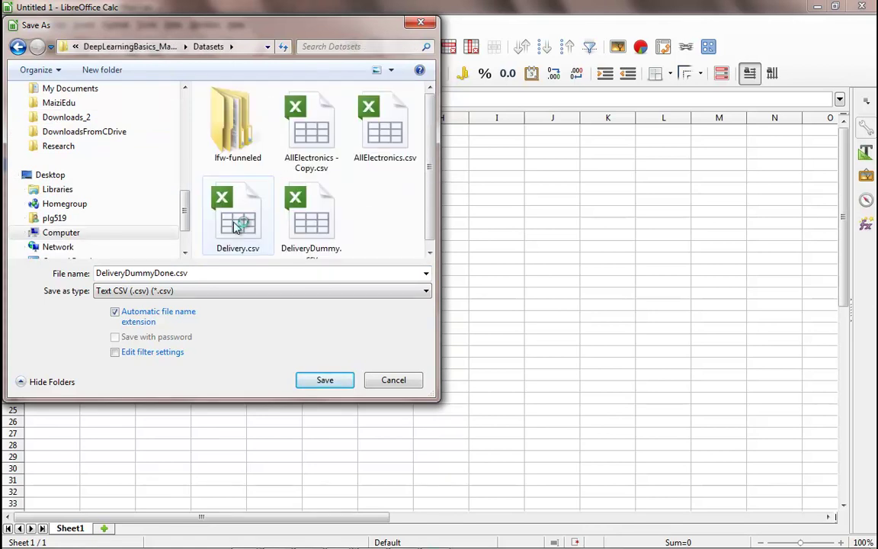
{"action": "left_click", "coordinate": [325, 380]}
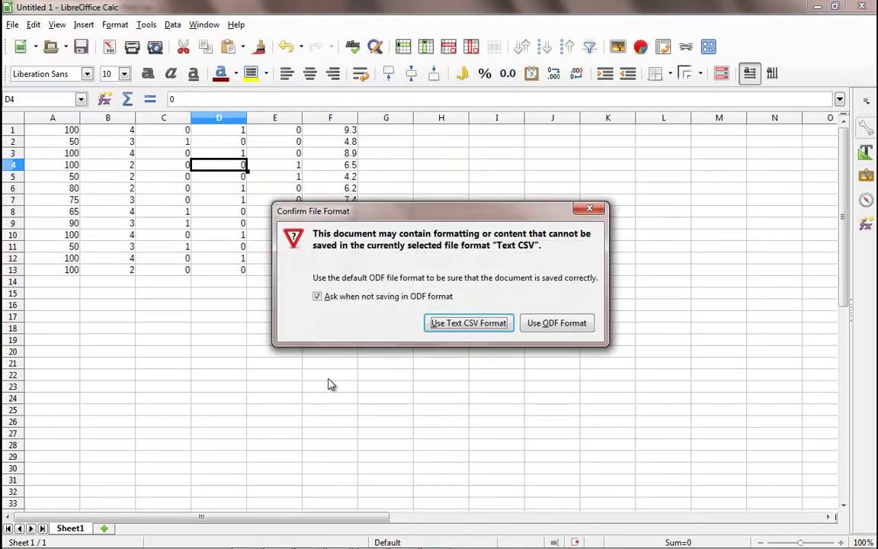
{"action": "left_click", "coordinate": [468, 323]}
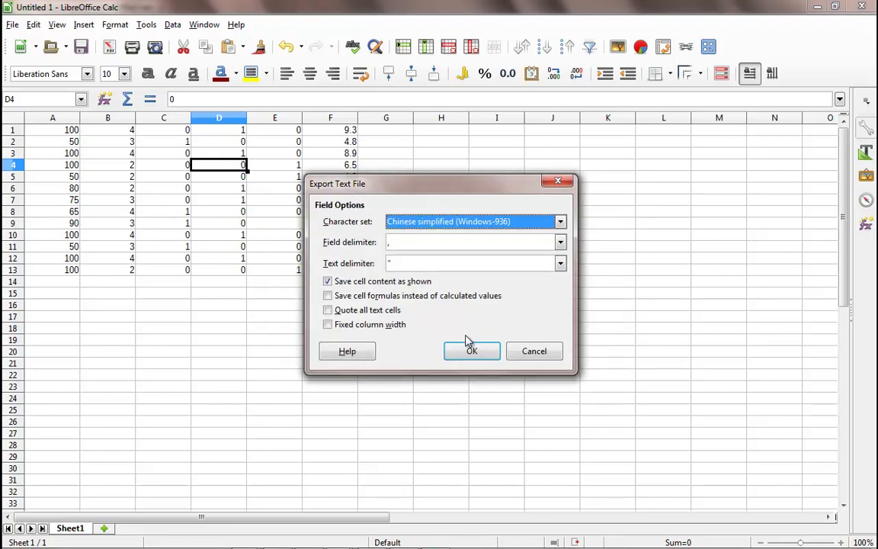
Export the CSV with the Chinese simplified (Windows-936) character set, comma field delimiter and cell content saved as shown
{"action": "left_click", "coordinate": [560, 222]}
{"action": "left_click", "coordinate": [536, 215]}
{"action": "left_click", "coordinate": [560, 222]}
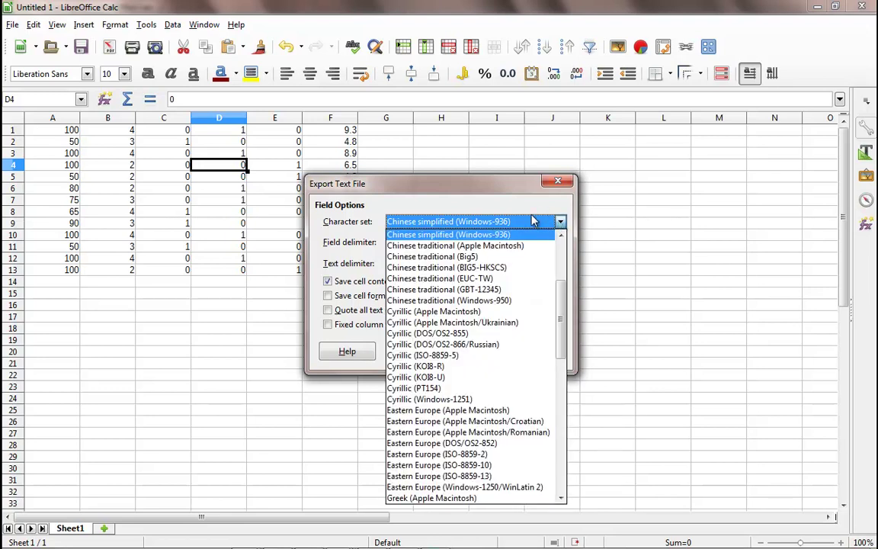
{"action": "left_click", "coordinate": [475, 191]}
{"action": "left_click", "coordinate": [472, 351]}
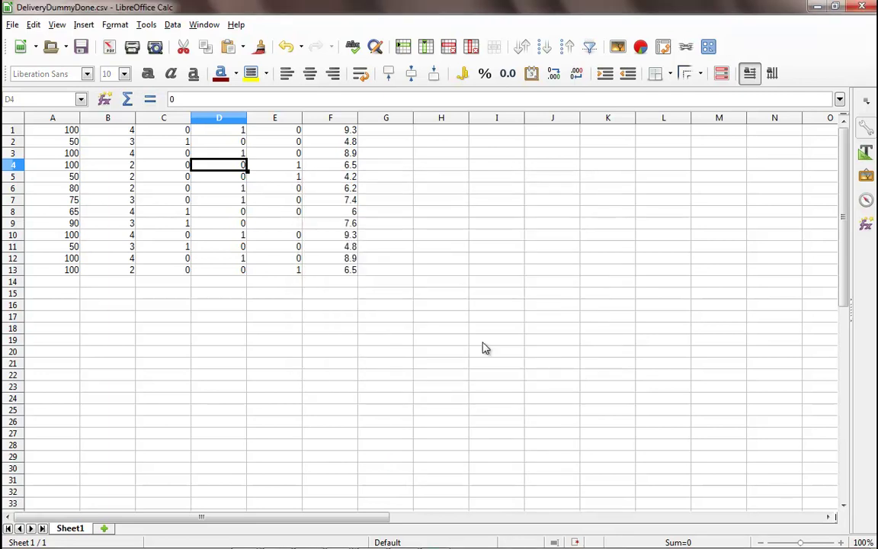
Open DeliveryDummyDone.csv from the Datasets folder with LibreOffice Calc and check the saved data
{"action": "left_click", "coordinate": [821, 6]}
{"action": "left_click", "coordinate": [821, 7]}
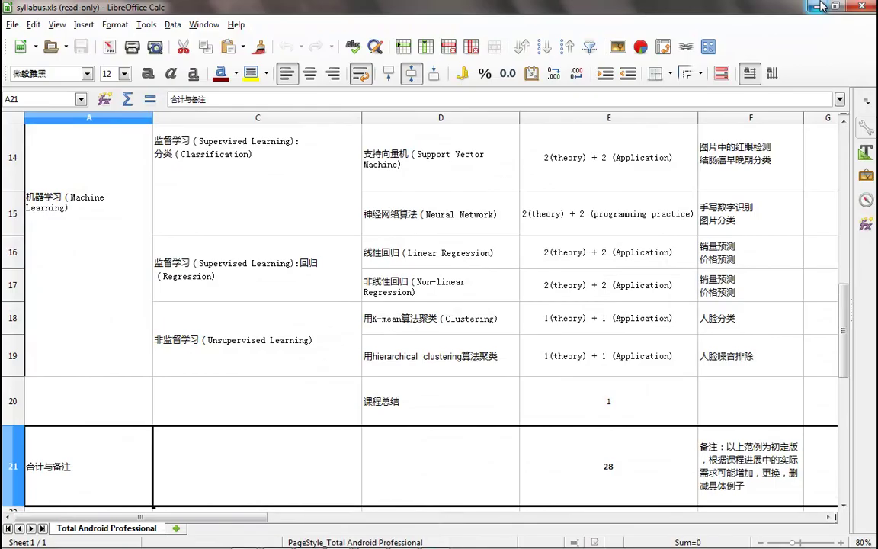
{"action": "left_click", "coordinate": [821, 6]}
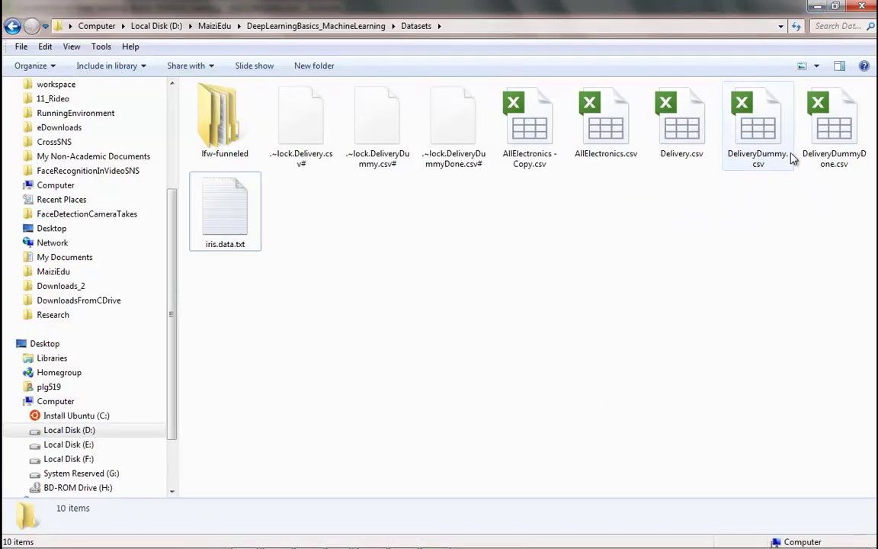
{"action": "double_click", "coordinate": [820, 154]}
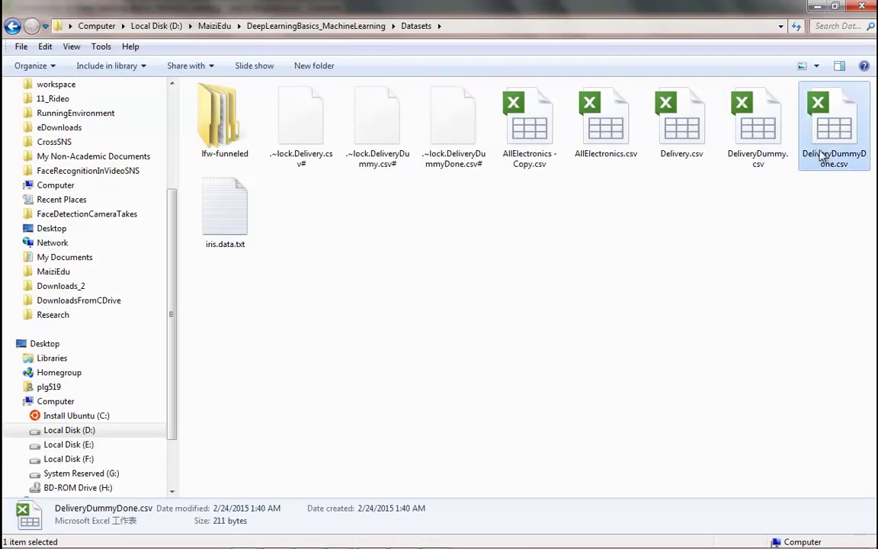
{"action": "right_click", "coordinate": [820, 154]}
{"action": "mouse_move", "coordinate": [697, 282]}
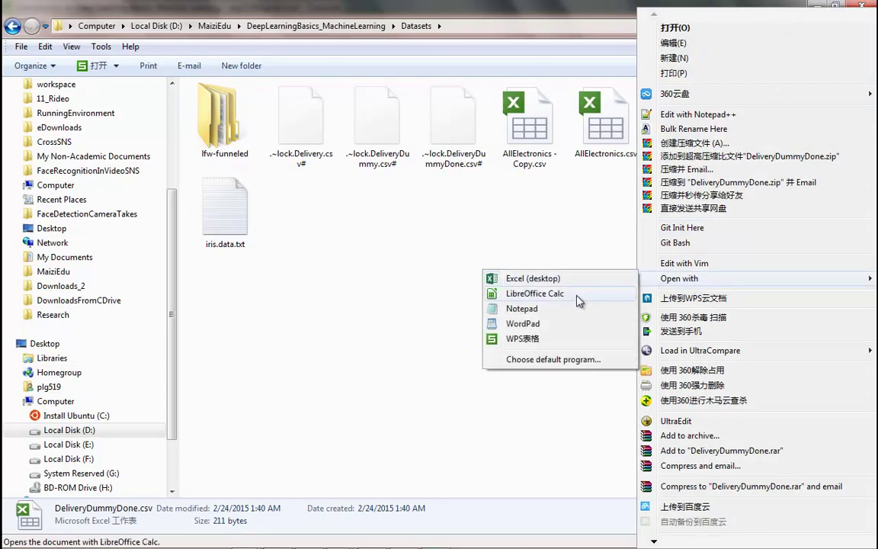
{"action": "left_click", "coordinate": [564, 295]}
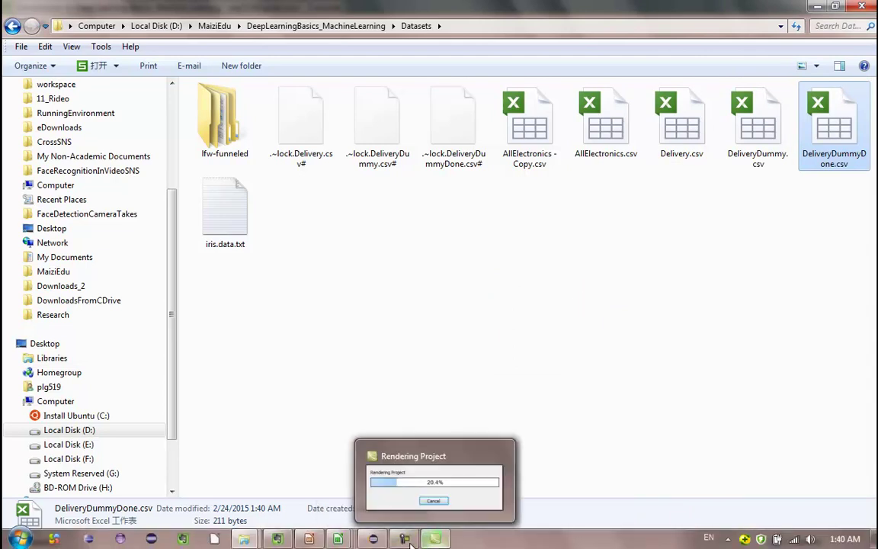
{"action": "mouse_move", "coordinate": [349, 542]}
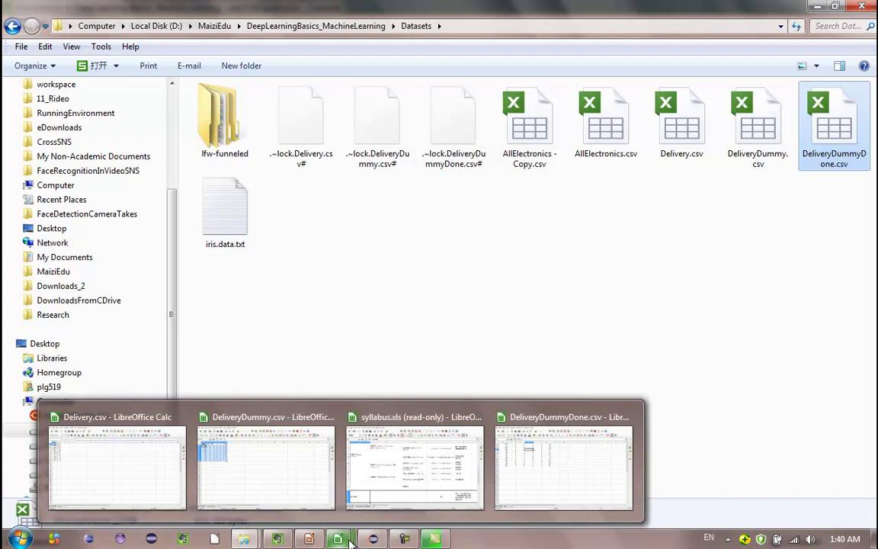
{"action": "left_click", "coordinate": [541, 490]}
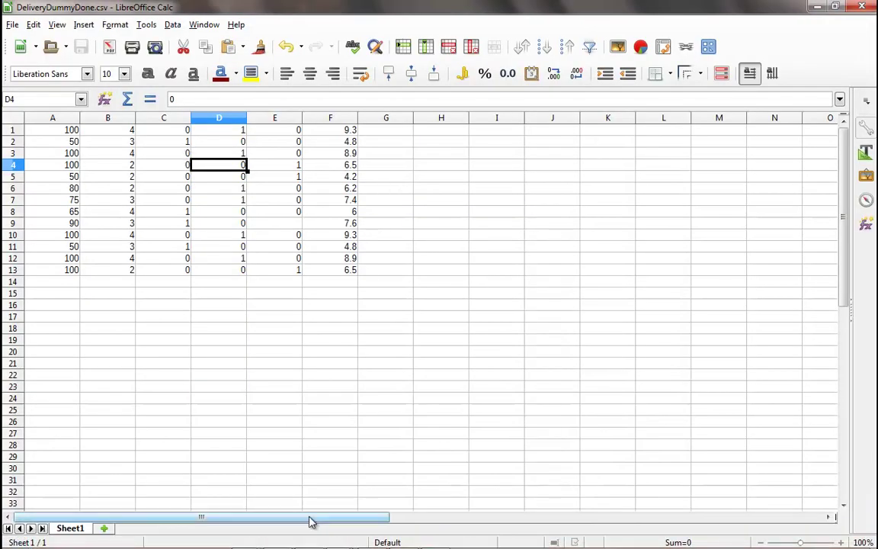
{"action": "mouse_move", "coordinate": [337, 539]}
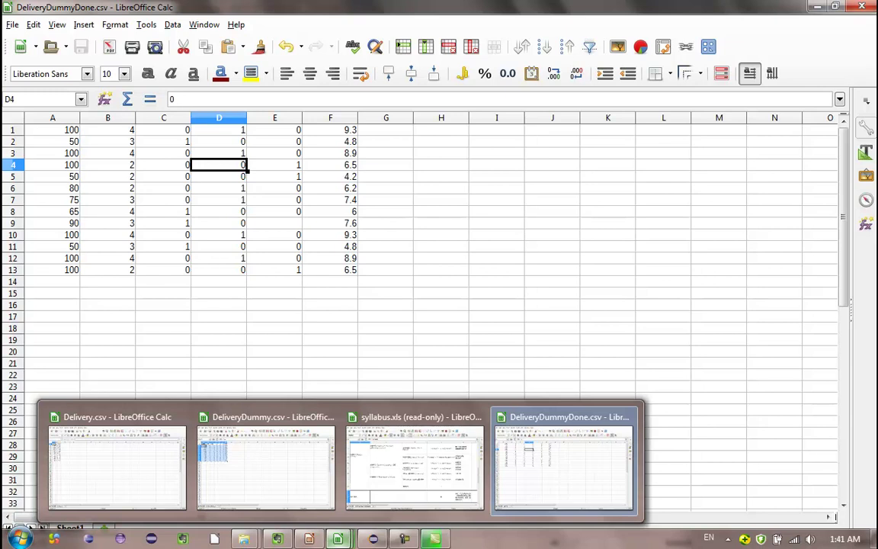
Switch to Eclipse and copy the entire code of MultiRegreDeliveryExample.py
{"action": "mouse_move", "coordinate": [409, 540]}
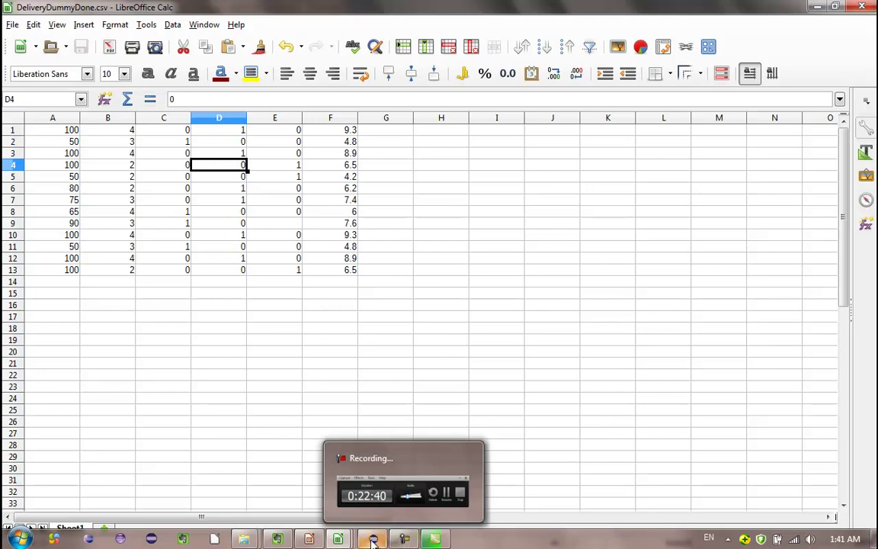
{"action": "left_click", "coordinate": [373, 539]}
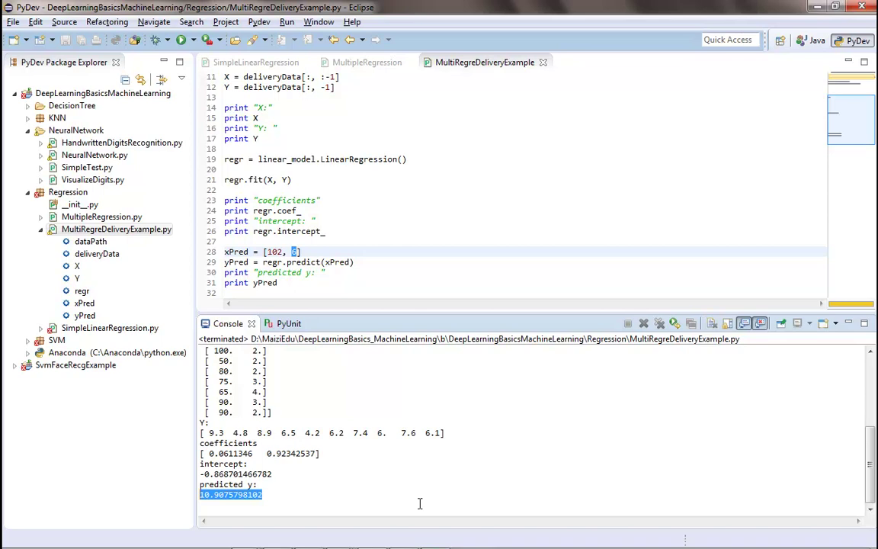
{"action": "mouse_move", "coordinate": [405, 539]}
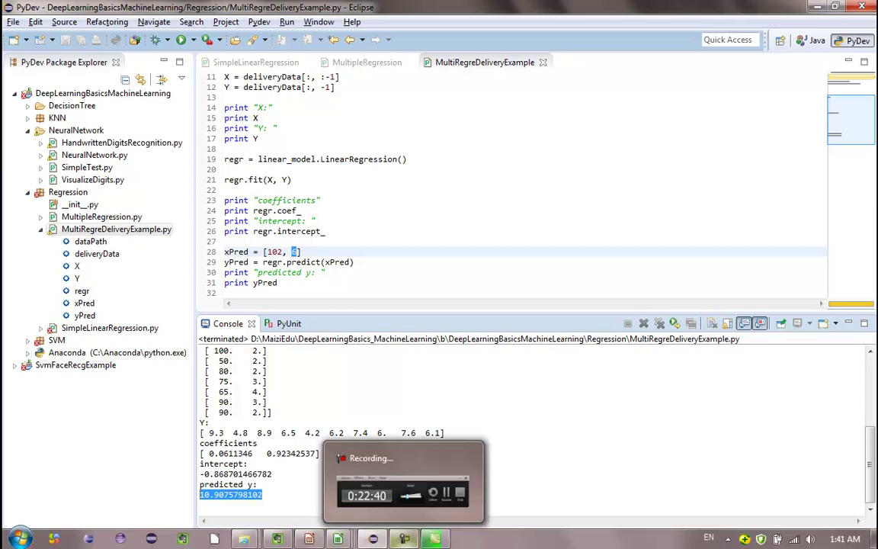
{"action": "left_click", "coordinate": [404, 244]}
{"action": "scroll", "coordinate": [401, 244], "scroll_direction": "up", "scroll_amount": 2}
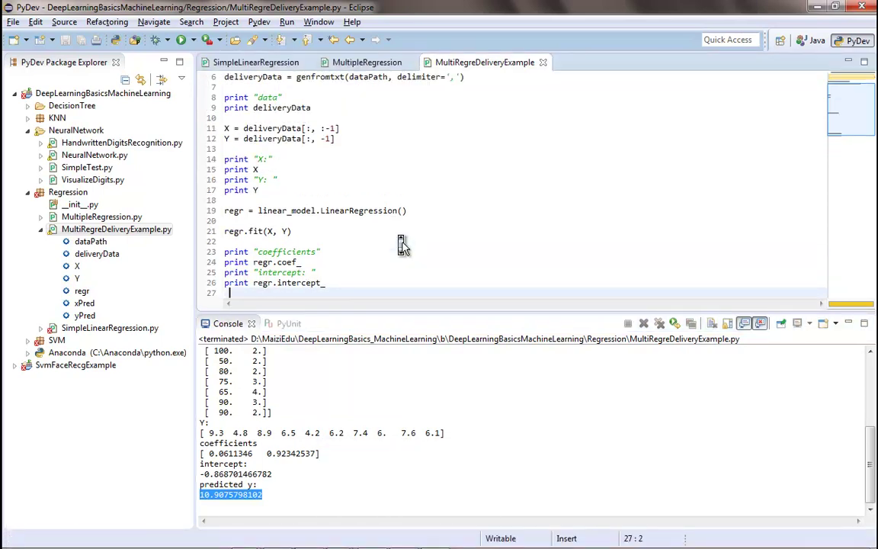
{"action": "scroll", "coordinate": [403, 243], "scroll_direction": "up", "scroll_amount": 2}
{"action": "key", "text": "ctrl+a"}
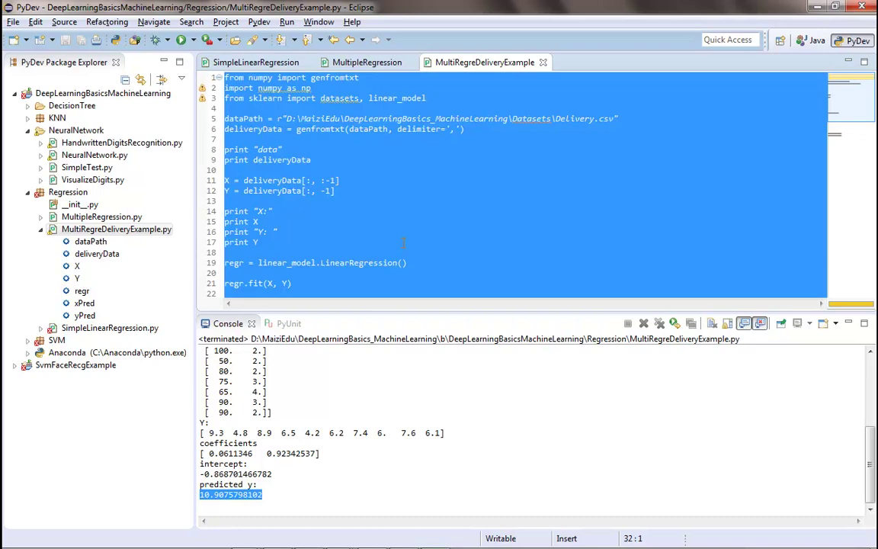
{"action": "right_click", "coordinate": [396, 196]}
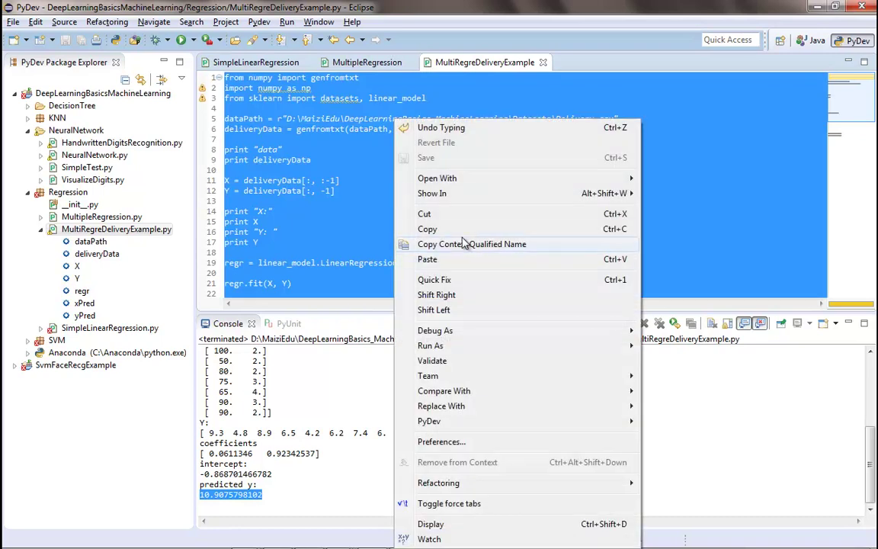
{"action": "left_click", "coordinate": [427, 229]}
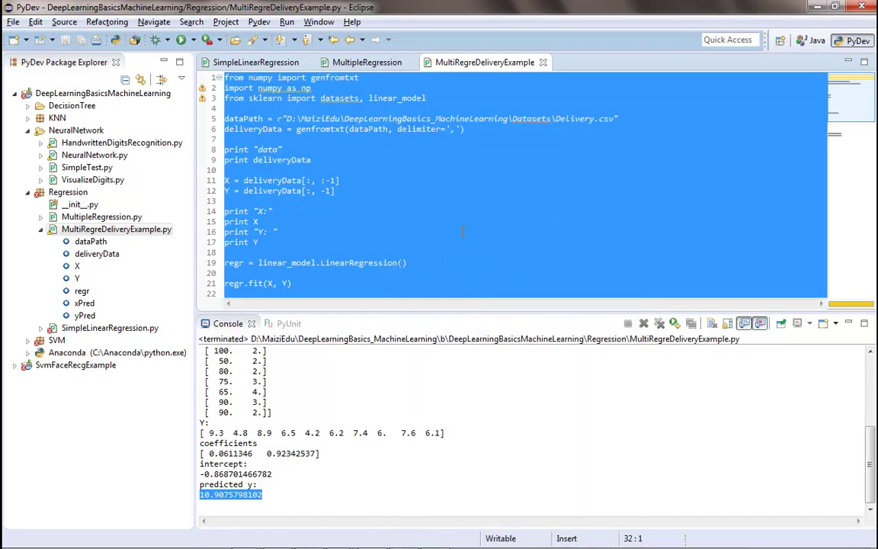
Create a PyDev module named MultipleRerDummy in the Regression package, using the empty template
{"action": "left_click", "coordinate": [42, 229]}
{"action": "left_click", "coordinate": [75, 196]}
{"action": "right_click", "coordinate": [76, 197]}
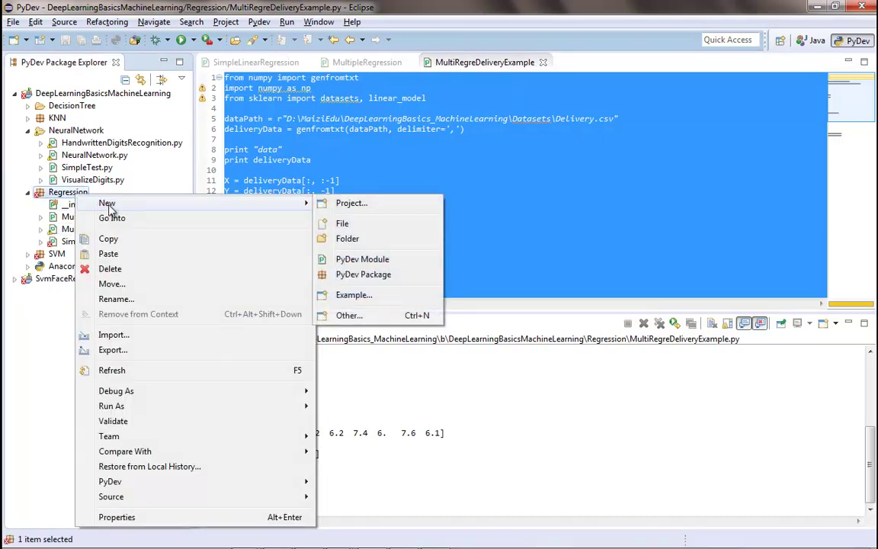
{"action": "mouse_move", "coordinate": [299, 212]}
{"action": "left_click", "coordinate": [398, 259]}
{"action": "type", "text": "M"}
{"action": "key", "text": "BackSpace"}
{"action": "type", "text": "MultipleRer"}
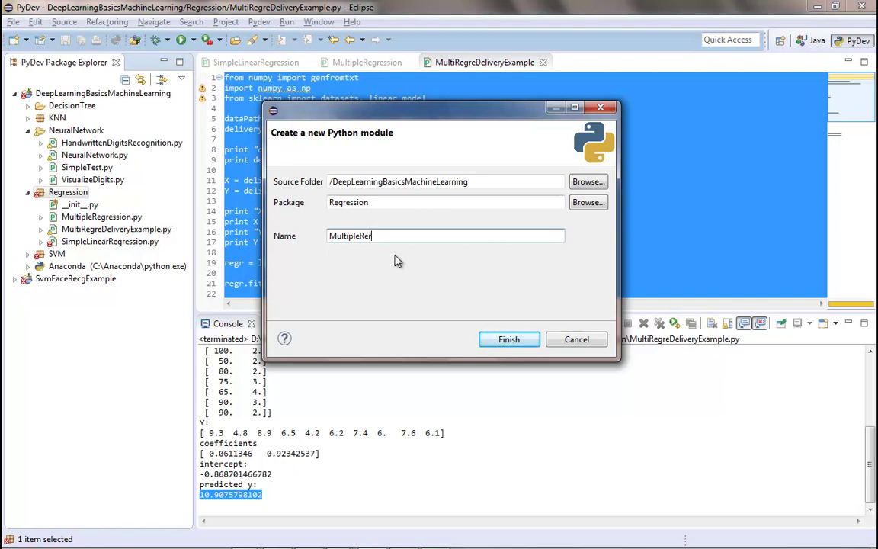
{"action": "type", "text": "Dummy"}
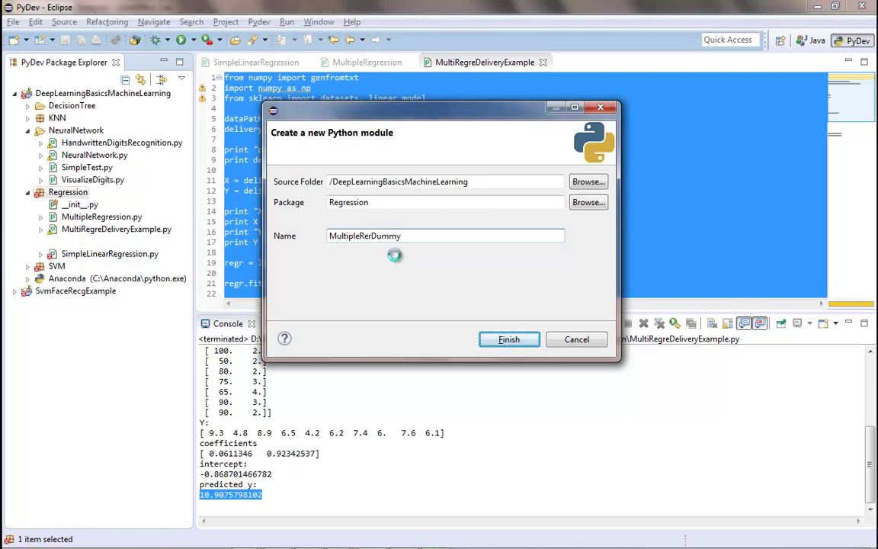
{"action": "key", "text": "Return"}
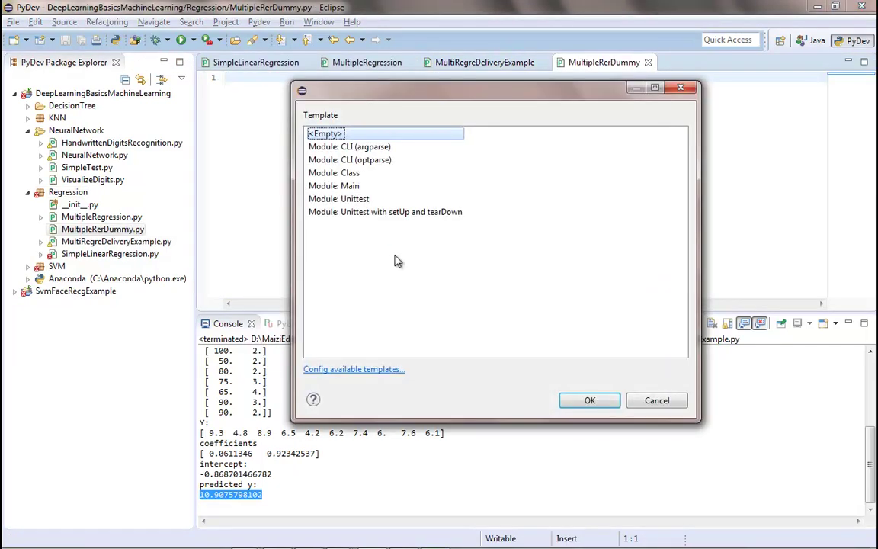
{"action": "left_click", "coordinate": [589, 394]}
Clear the new MultipleRerDummy module and paste in the code copied from MultiRegreDeliveryExample.py
{"action": "key", "text": "ctrl+a"}
{"action": "key", "text": "Delete"}
{"action": "key", "text": "ctrl+v"}
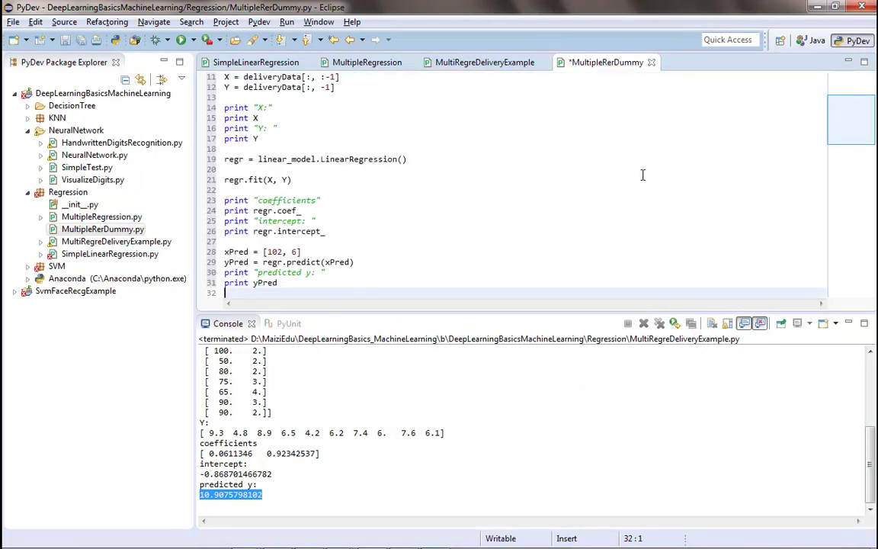
Change the file name in dataPath to DeliveryDummyDone.csv, copying it from the Datasets folder, and save the module
{"action": "scroll", "coordinate": [642, 174], "scroll_direction": "up", "scroll_amount": 4}
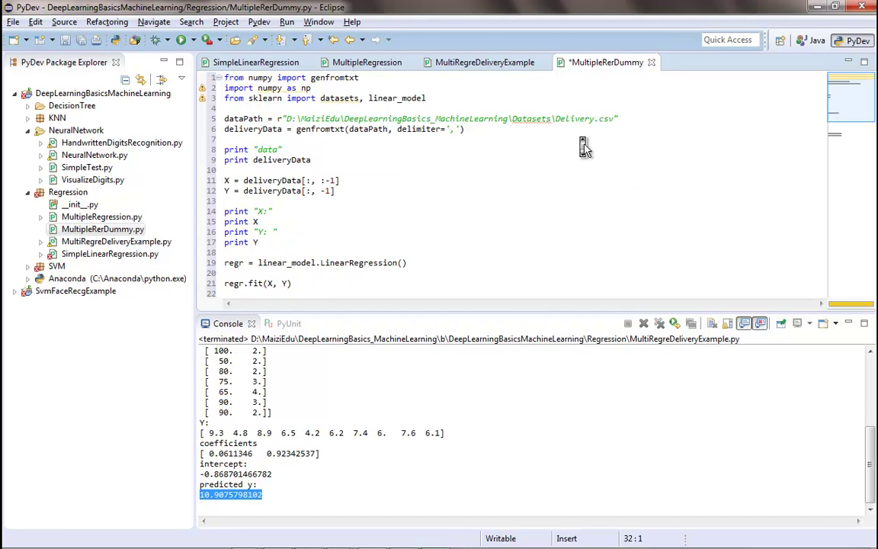
{"action": "scroll", "coordinate": [577, 145], "scroll_direction": "down", "scroll_amount": 4}
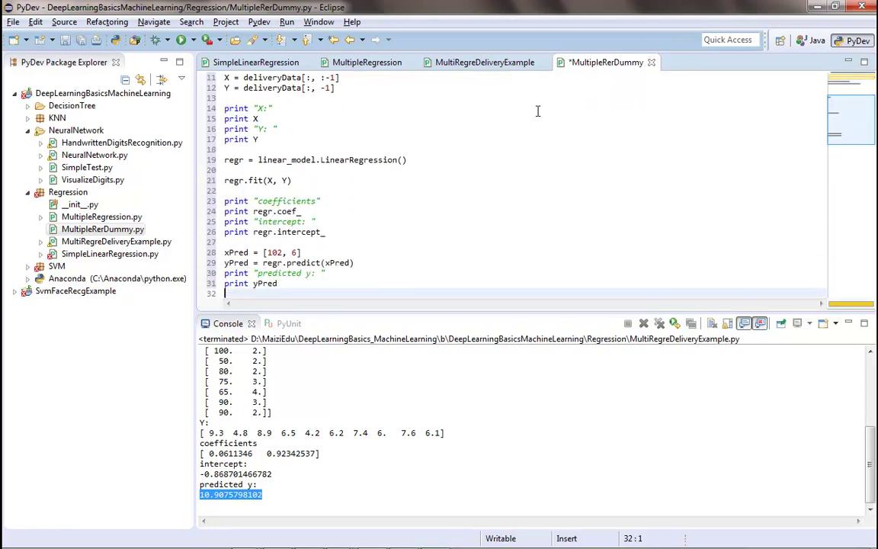
{"action": "scroll", "coordinate": [616, 225], "scroll_direction": "up", "scroll_amount": 4}
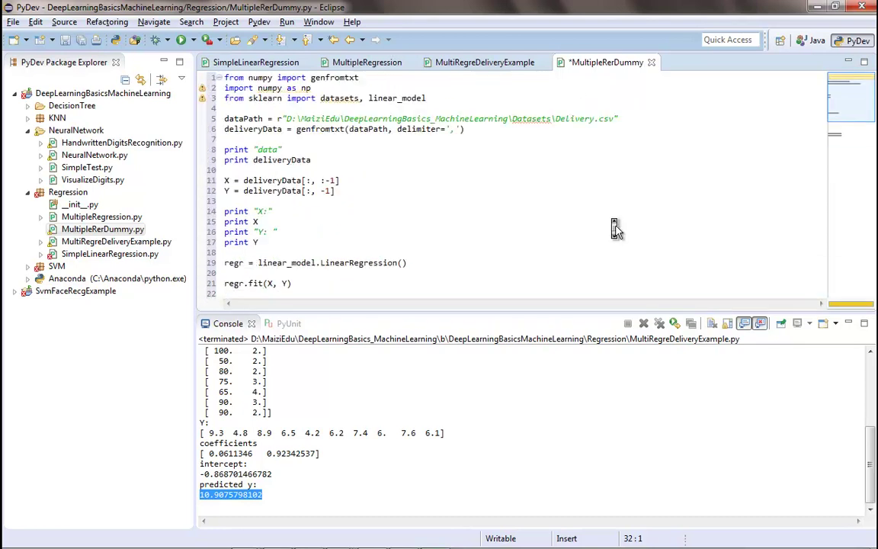
{"action": "double_click", "coordinate": [578, 120]}
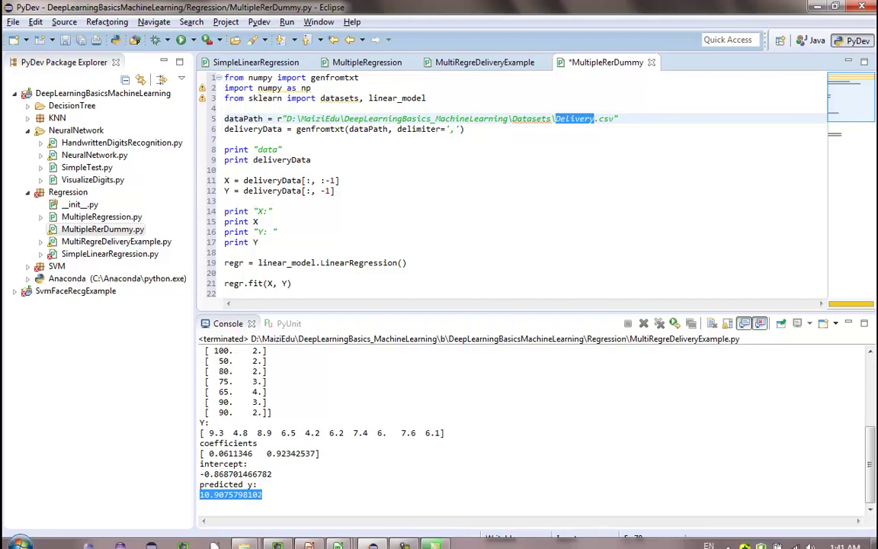
{"action": "mouse_move", "coordinate": [244, 538]}
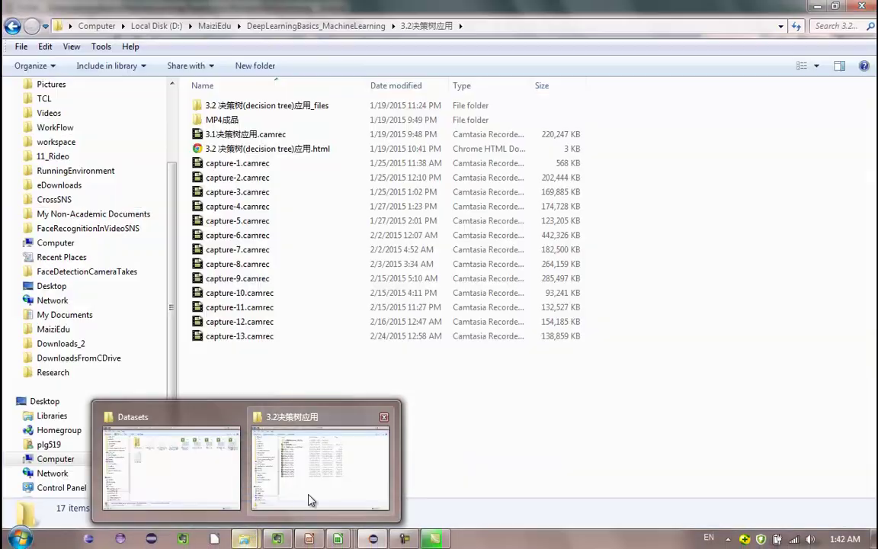
{"action": "left_click", "coordinate": [224, 480]}
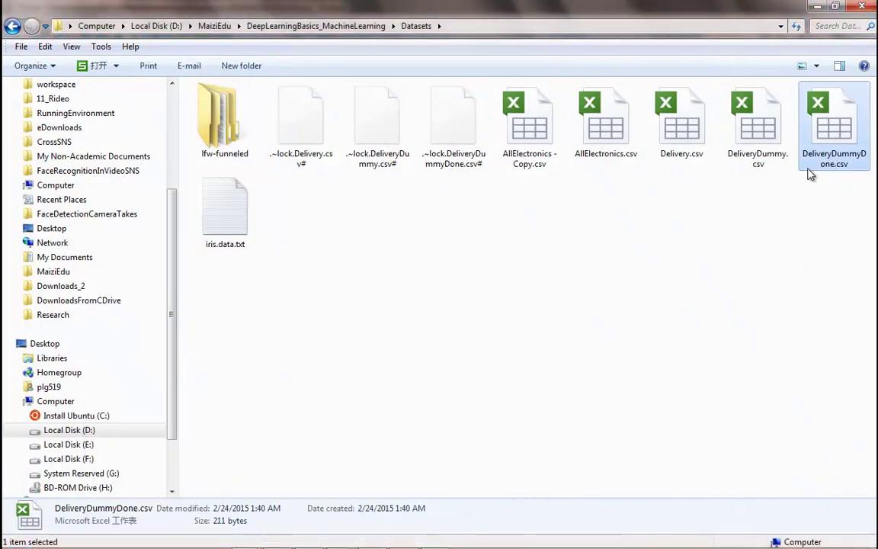
{"action": "left_click", "coordinate": [545, 279]}
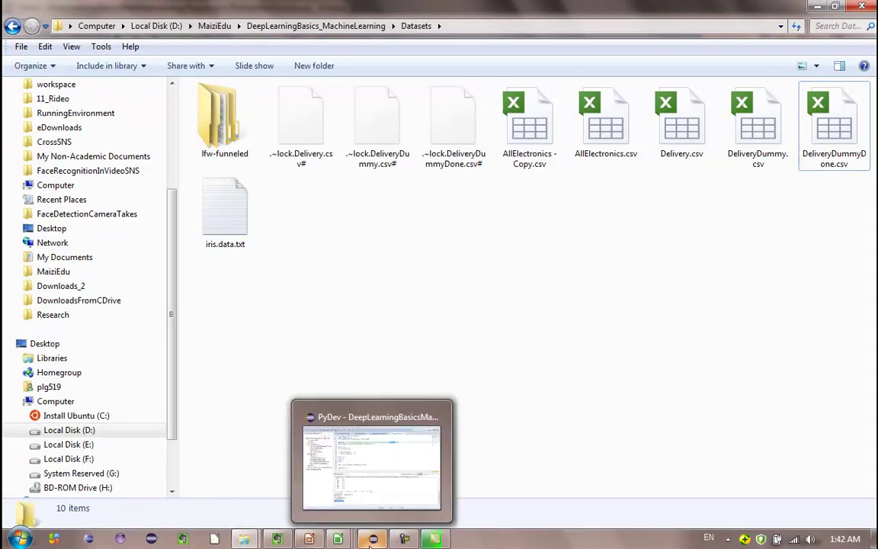
{"action": "left_click", "coordinate": [373, 538]}
{"action": "key", "text": "ctrl+v"}
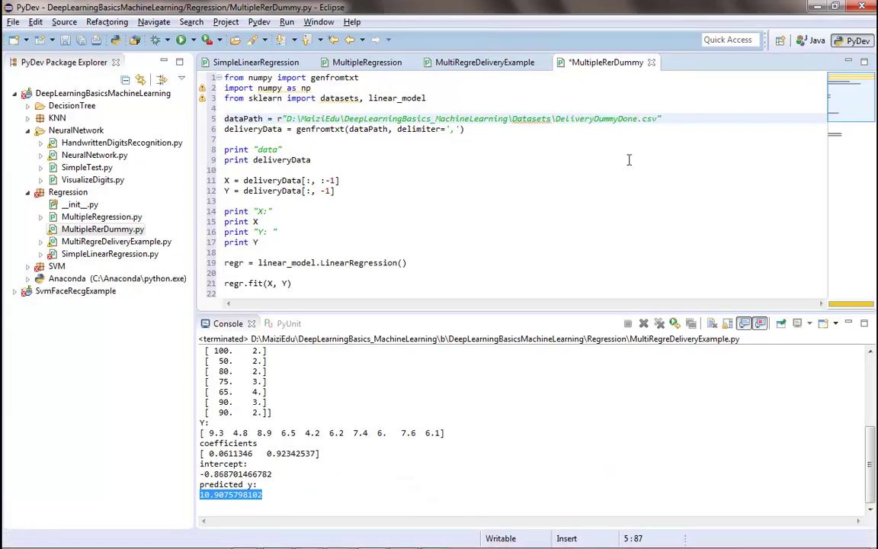
{"action": "key", "text": "ctrl+s"}
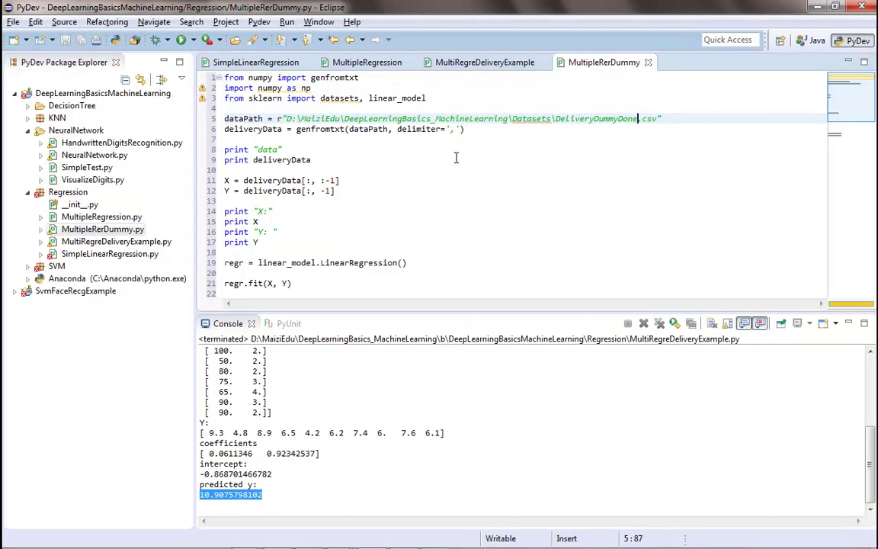
Highlight the deliveryData variable and review the code from the X assignment to the end of the script
{"action": "double_click", "coordinate": [267, 130]}
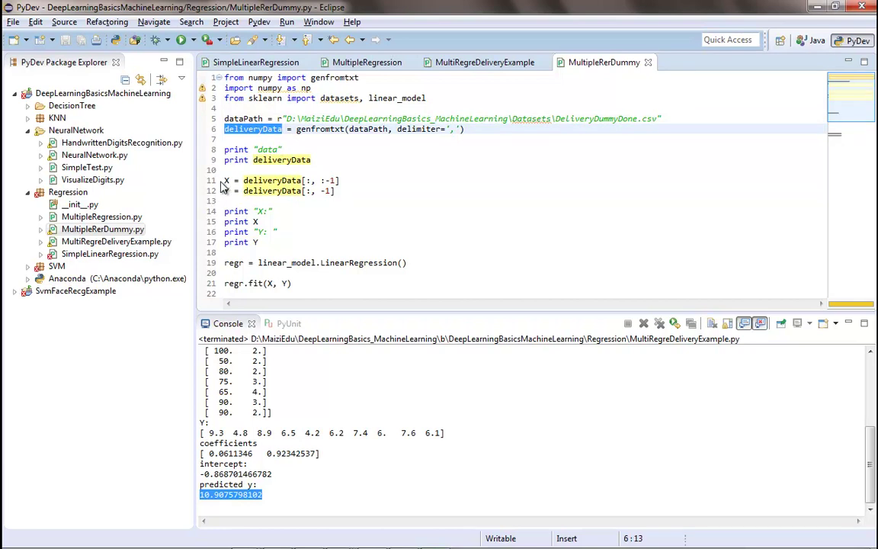
{"action": "left_click_drag", "start_coordinate": [225, 181], "coordinate": [268, 309]}
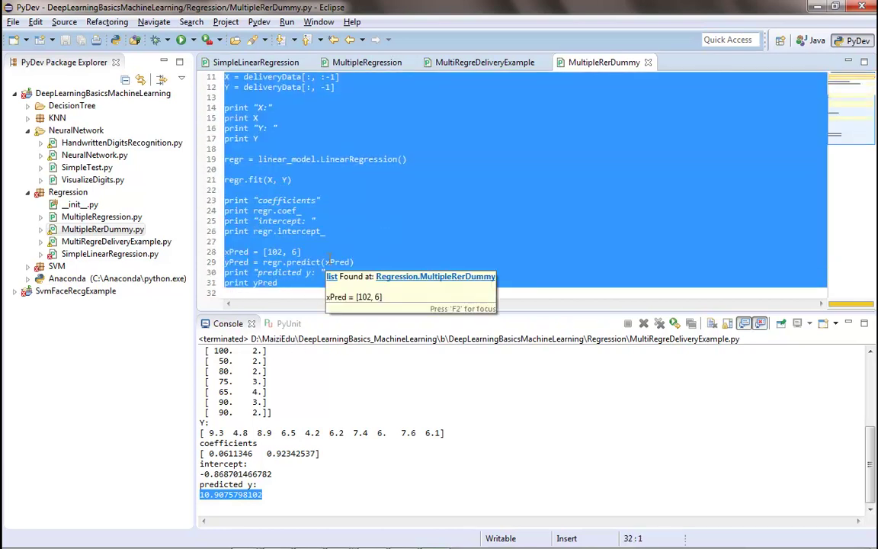